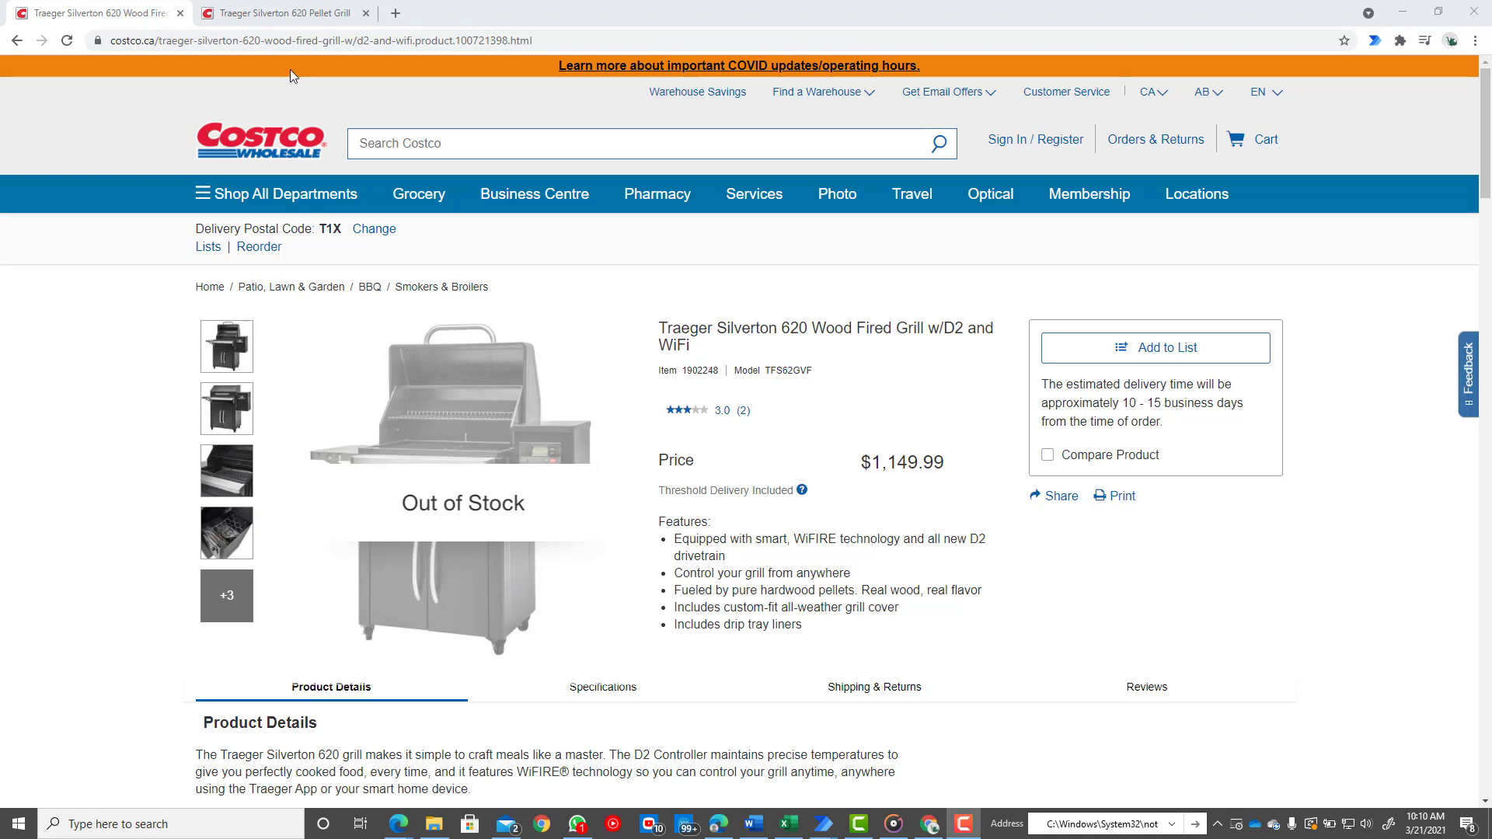
Compare the Costco Canada and Costco US product pages for the Traeger Silverton 620 grill
left_click(292, 14)
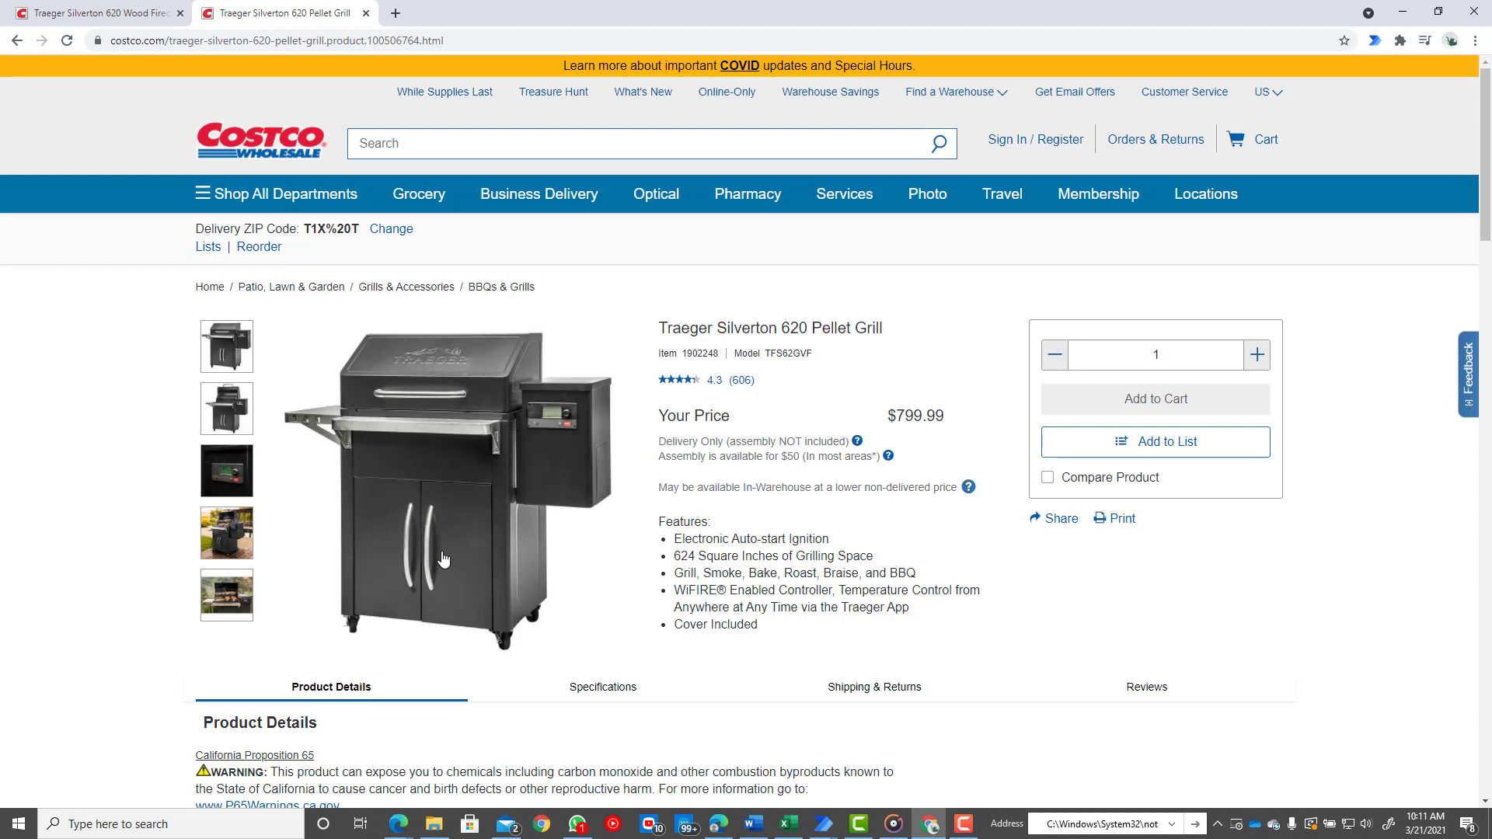
left_click(78, 15)
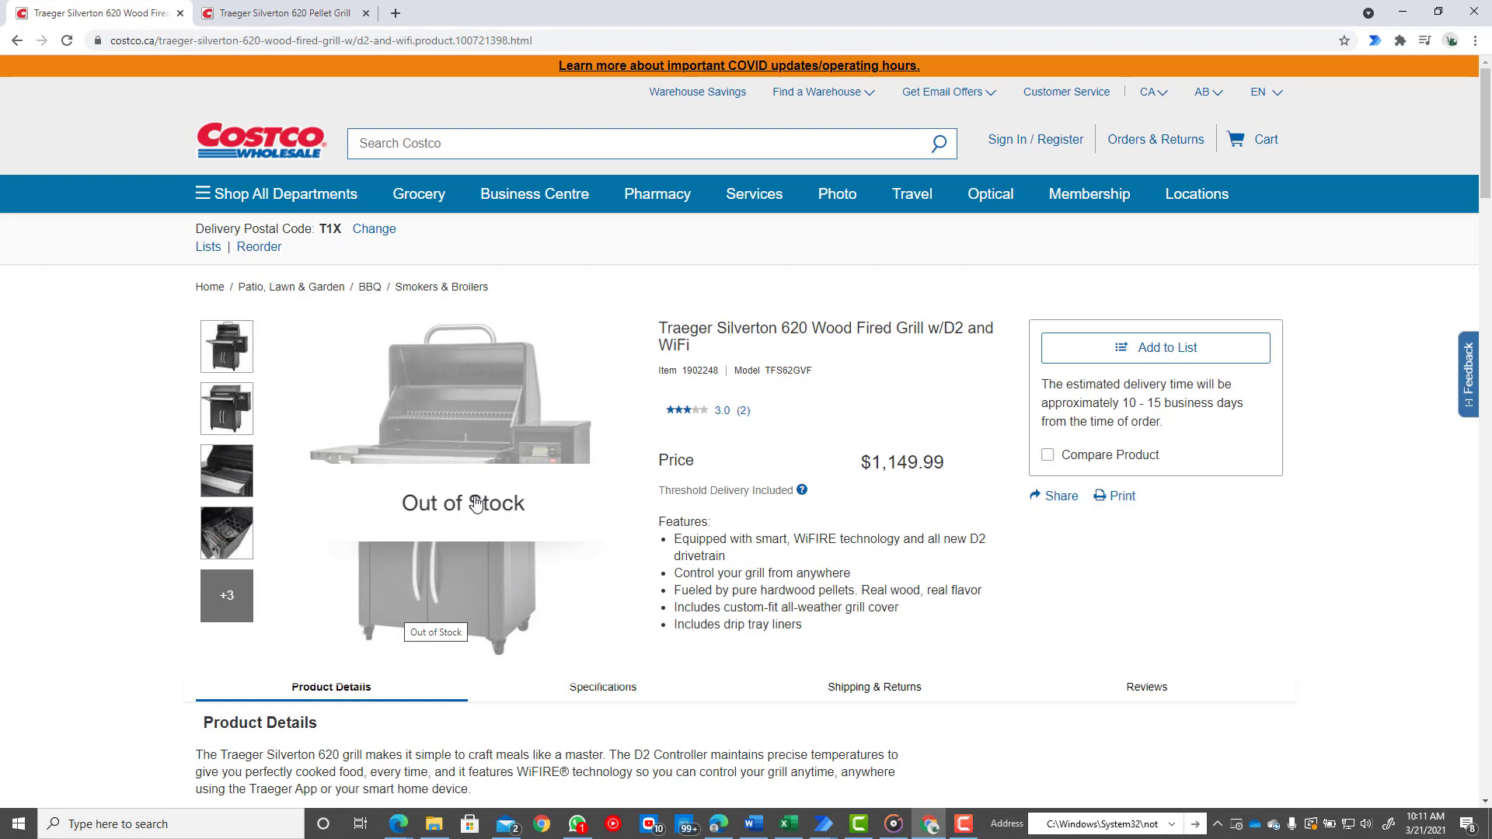
left_click(291, 15)
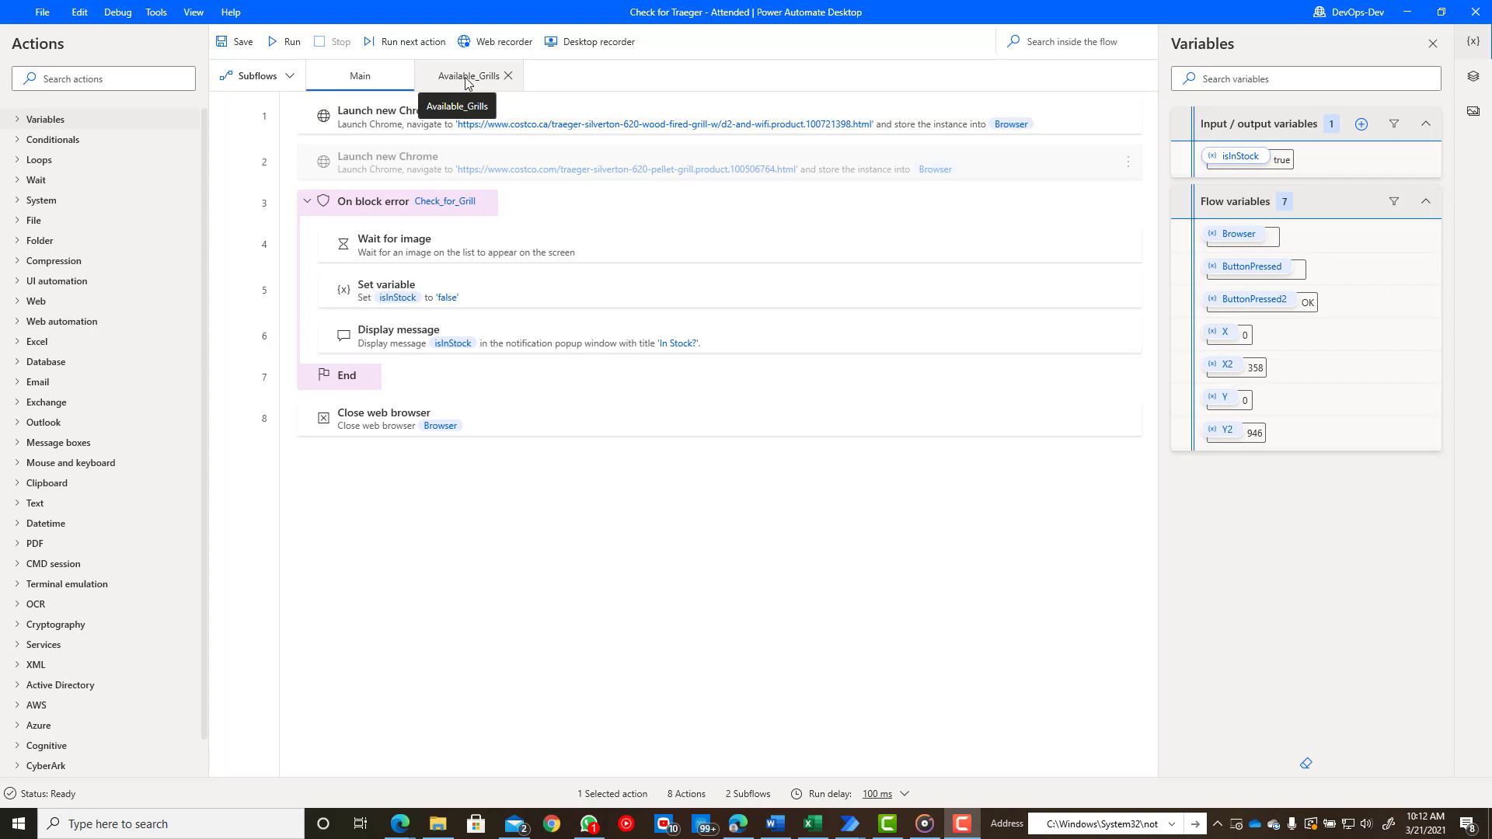
Review the Wait for image action in the Main flow, previewing its BBQ-Attended image, and leave its settings unsaved
double_click(571, 246)
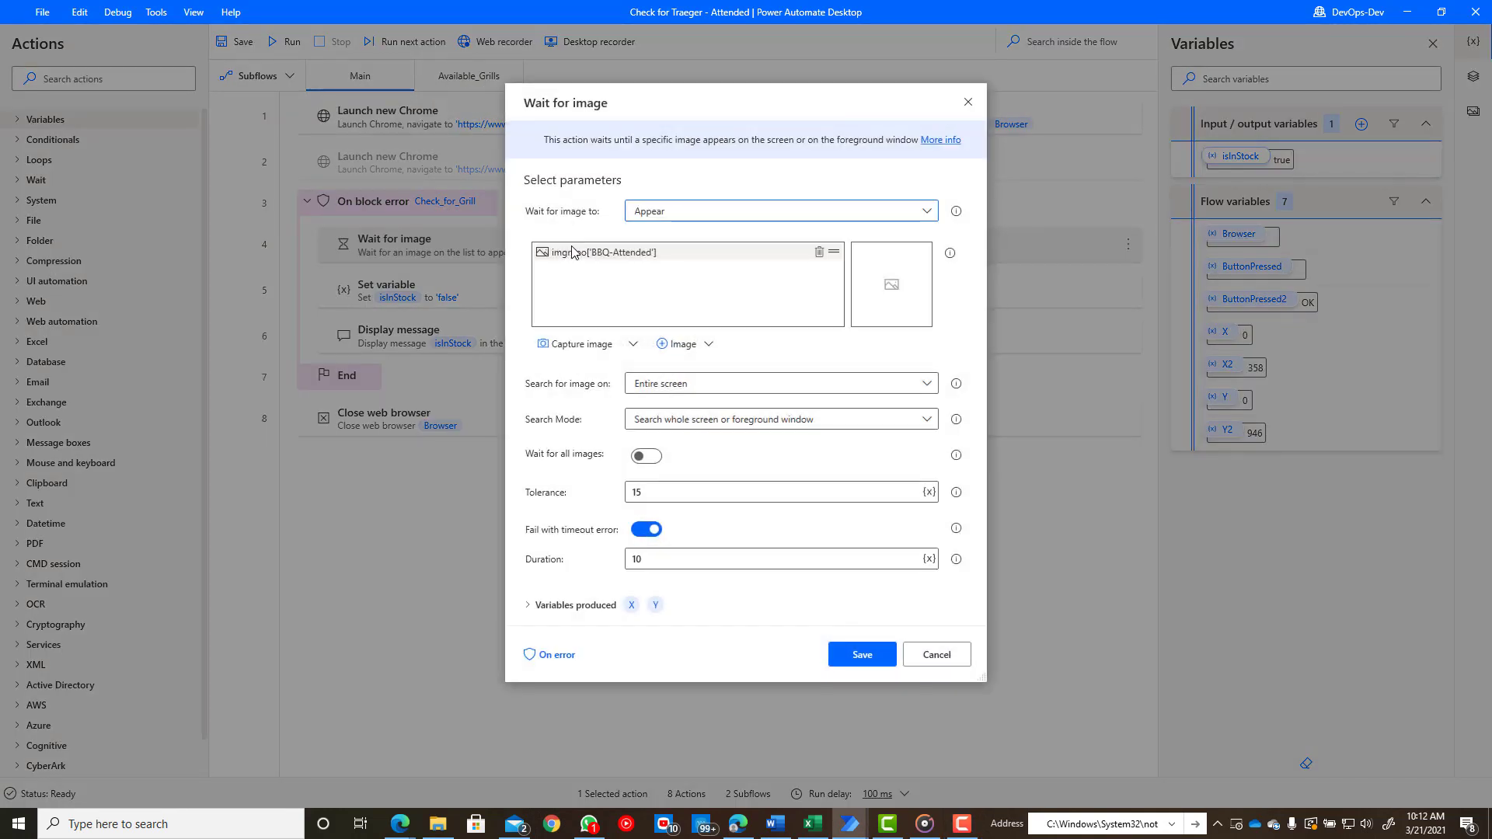
left_click(567, 255)
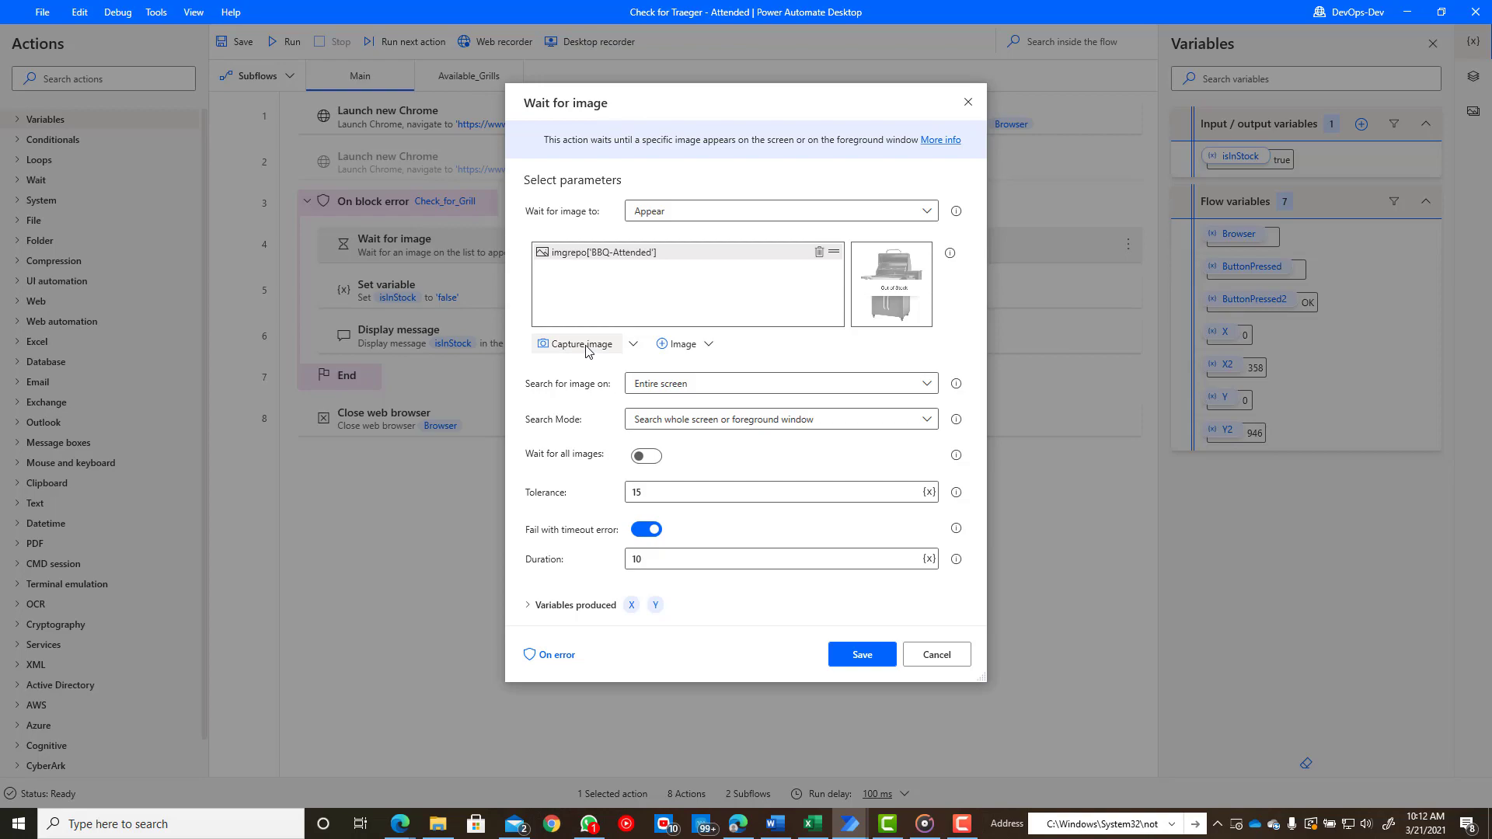
key("alt+Tab")
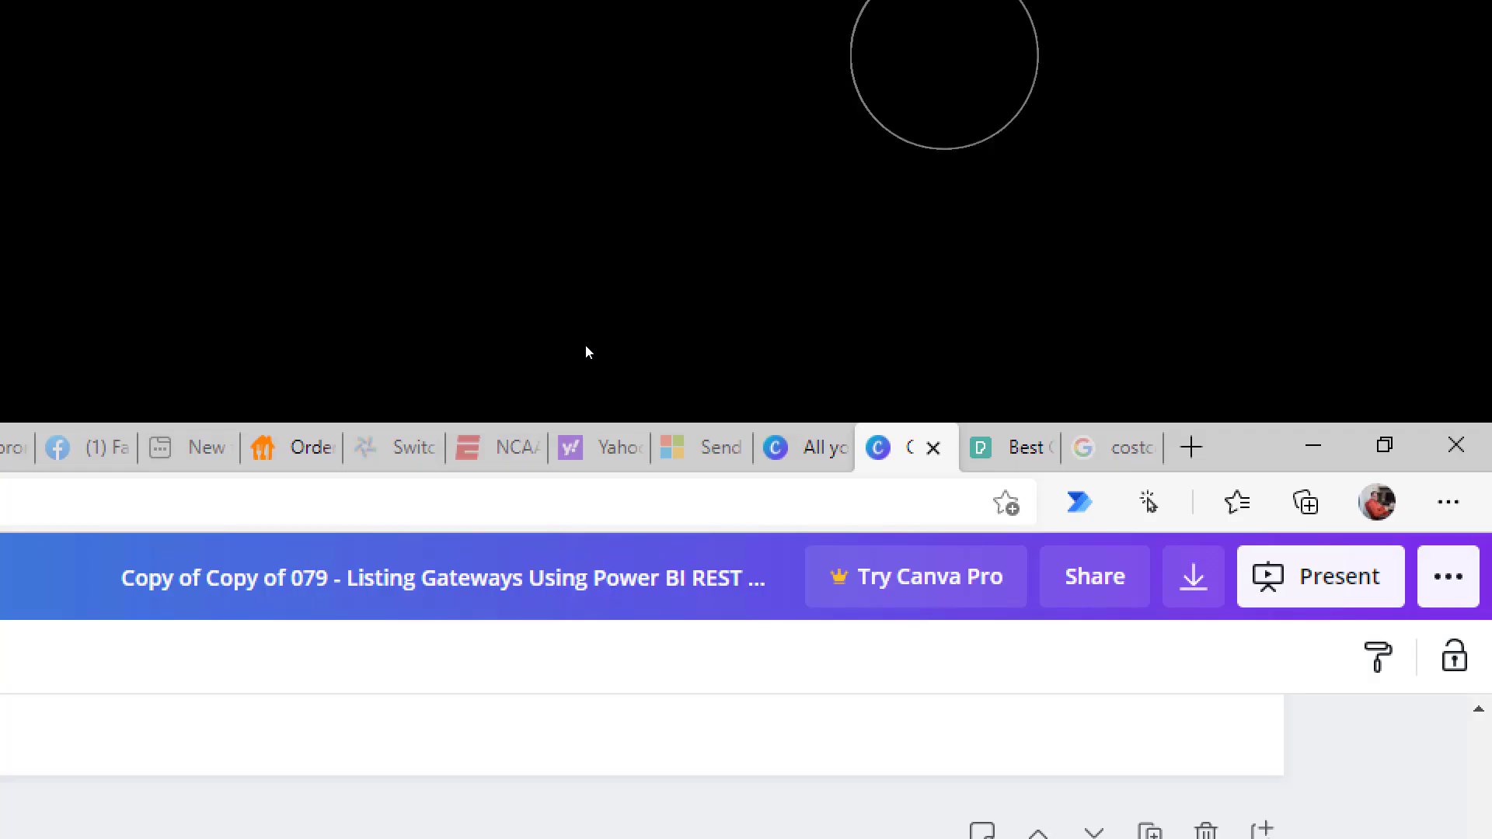
key("alt+Tab")
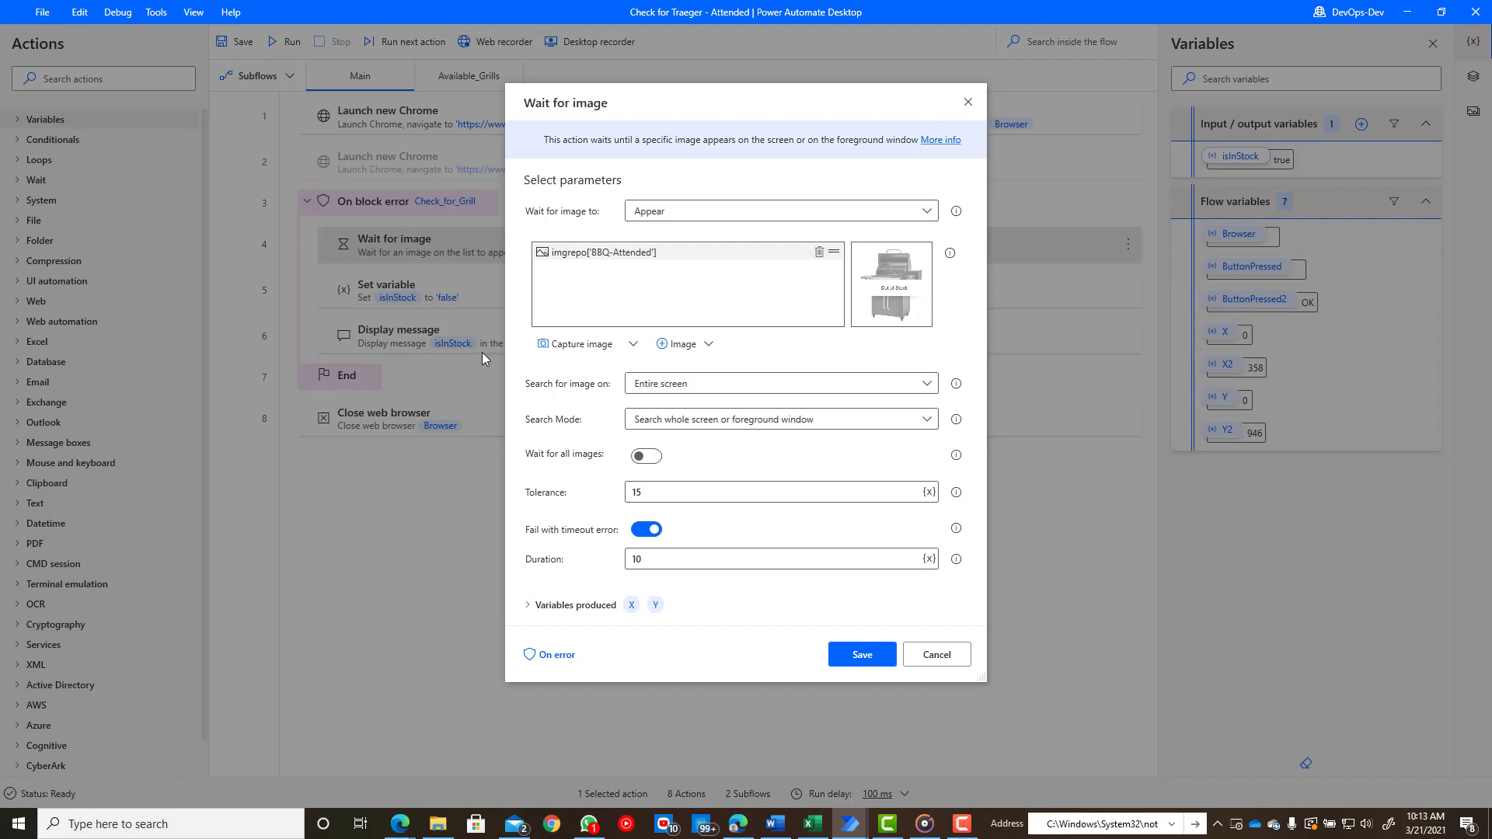
left_click(950, 663)
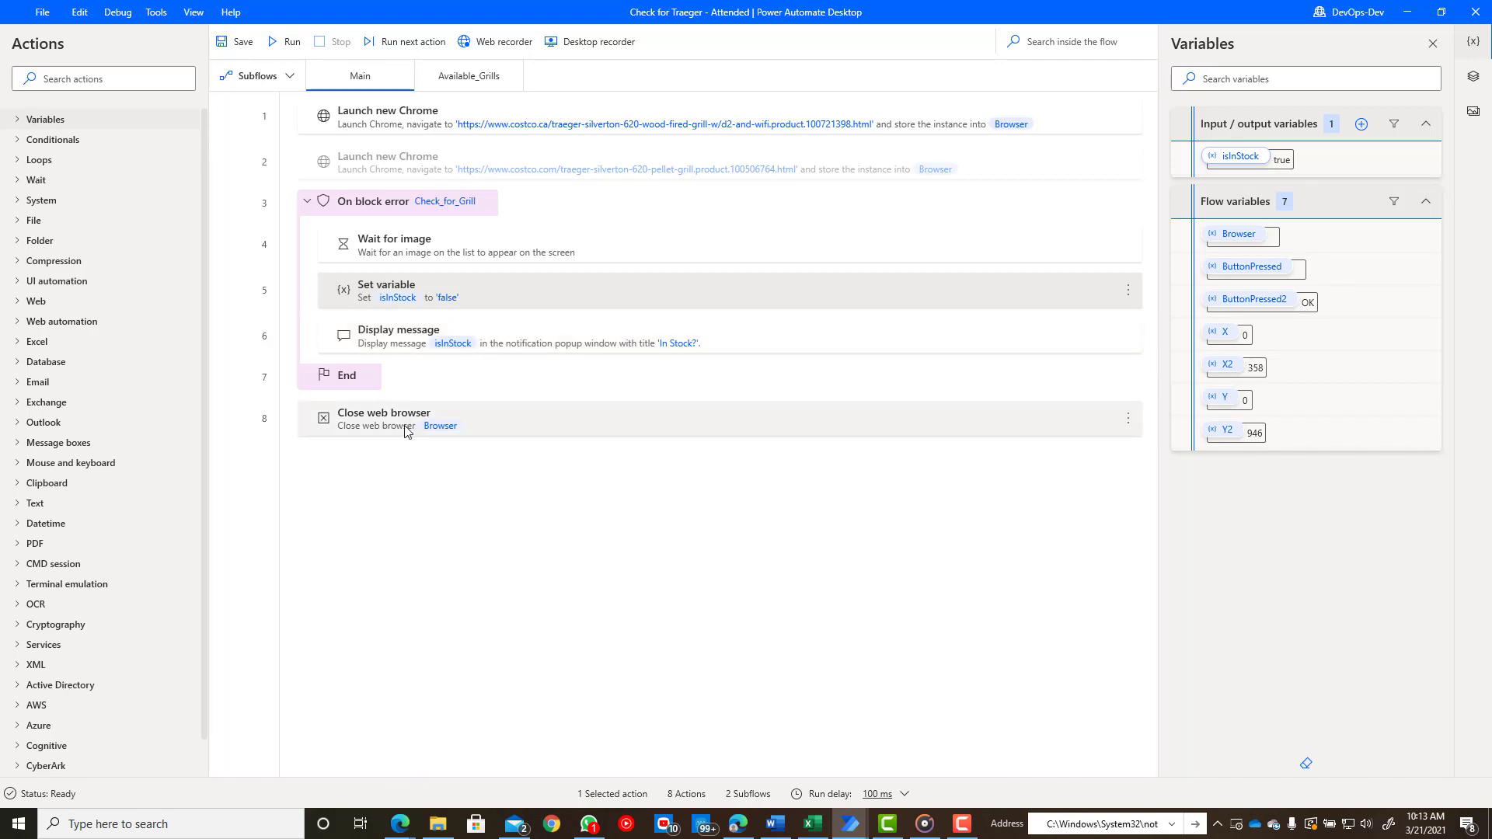
Review the Check_for_Grill block error settings and the available new rule types, then close them without saving
double_click(380, 201)
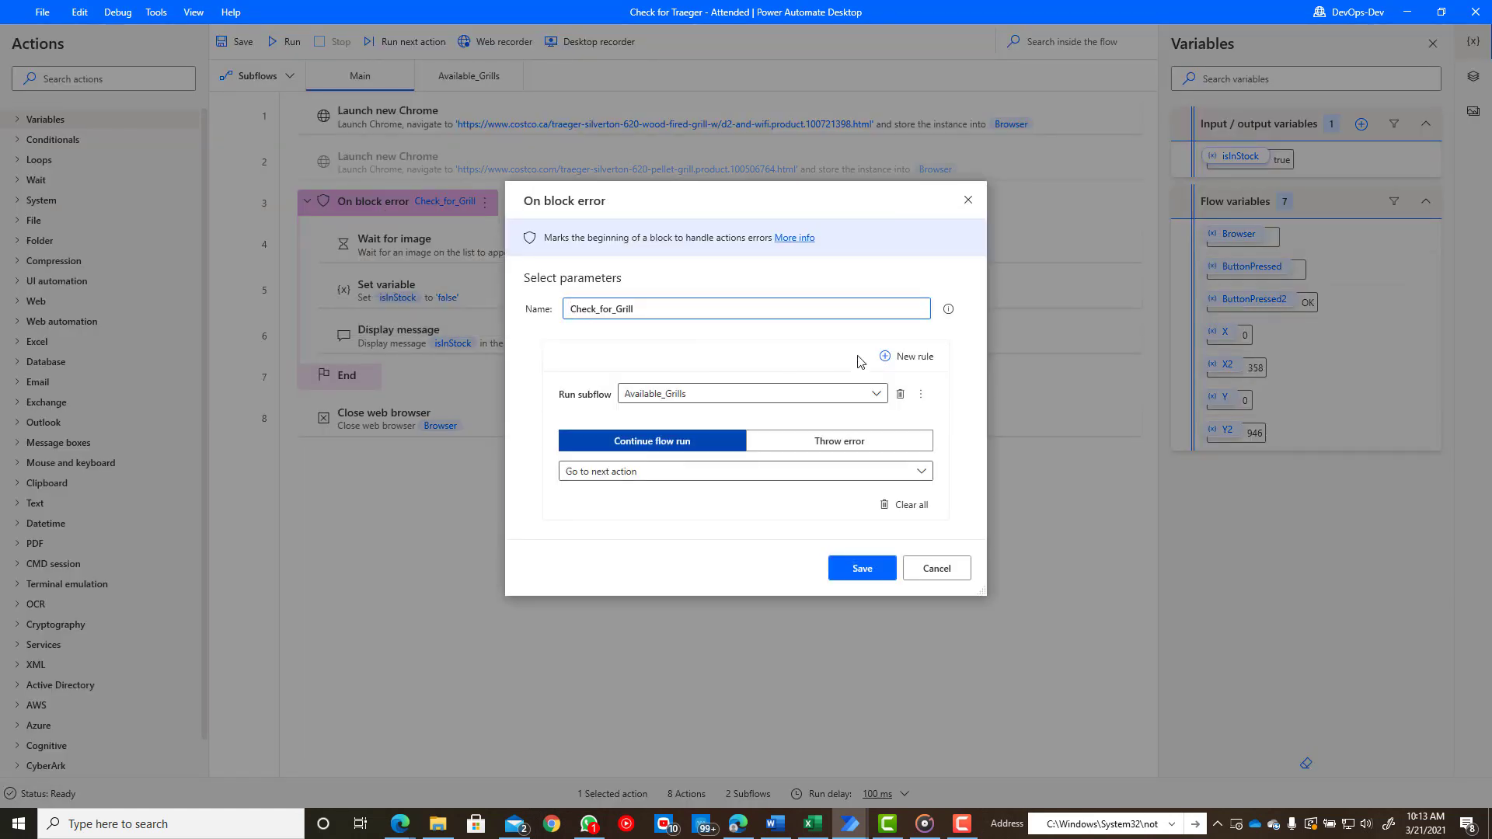
left_click(911, 361)
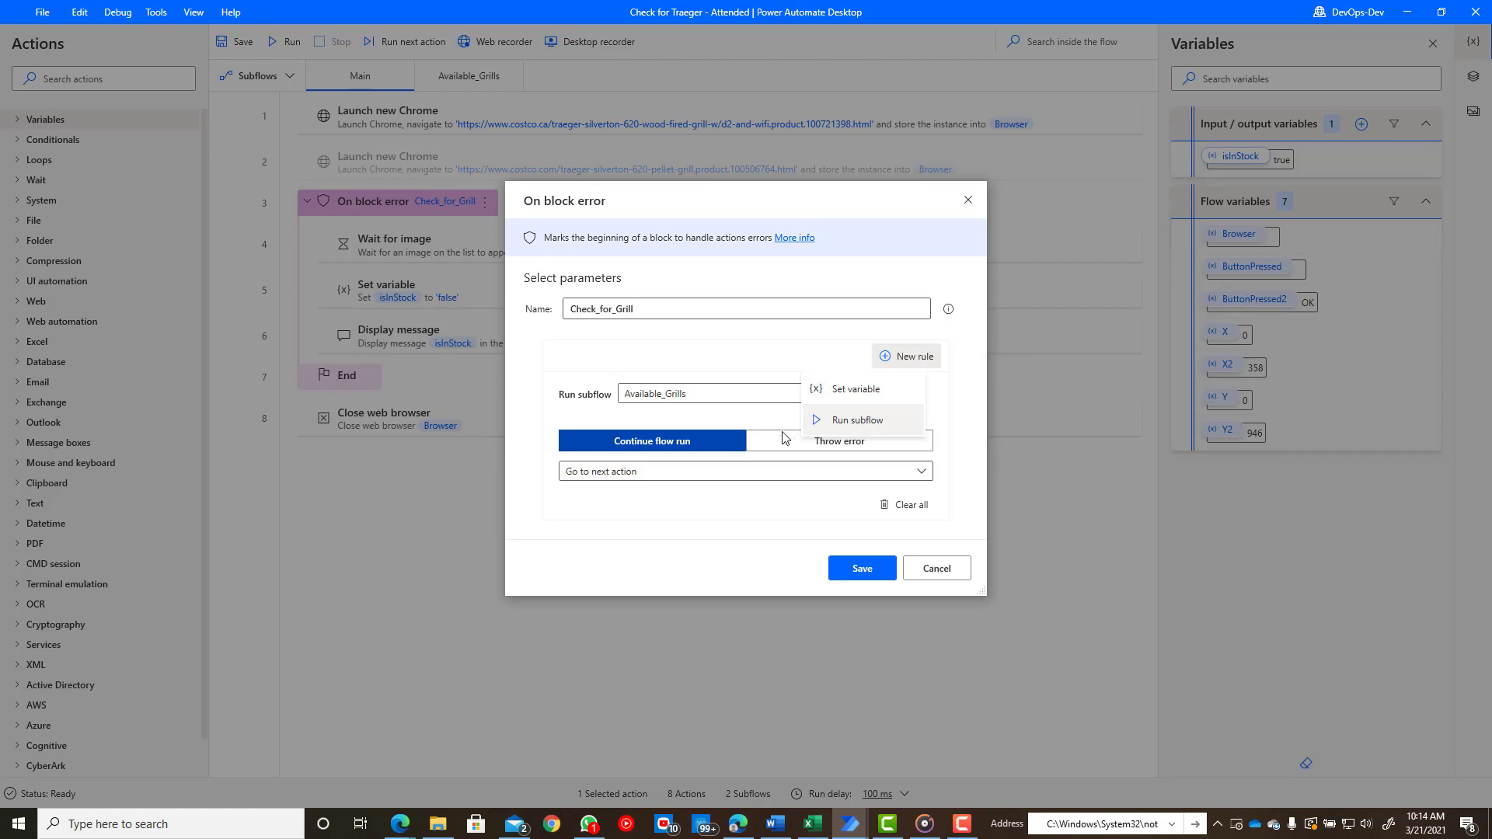
left_click(748, 415)
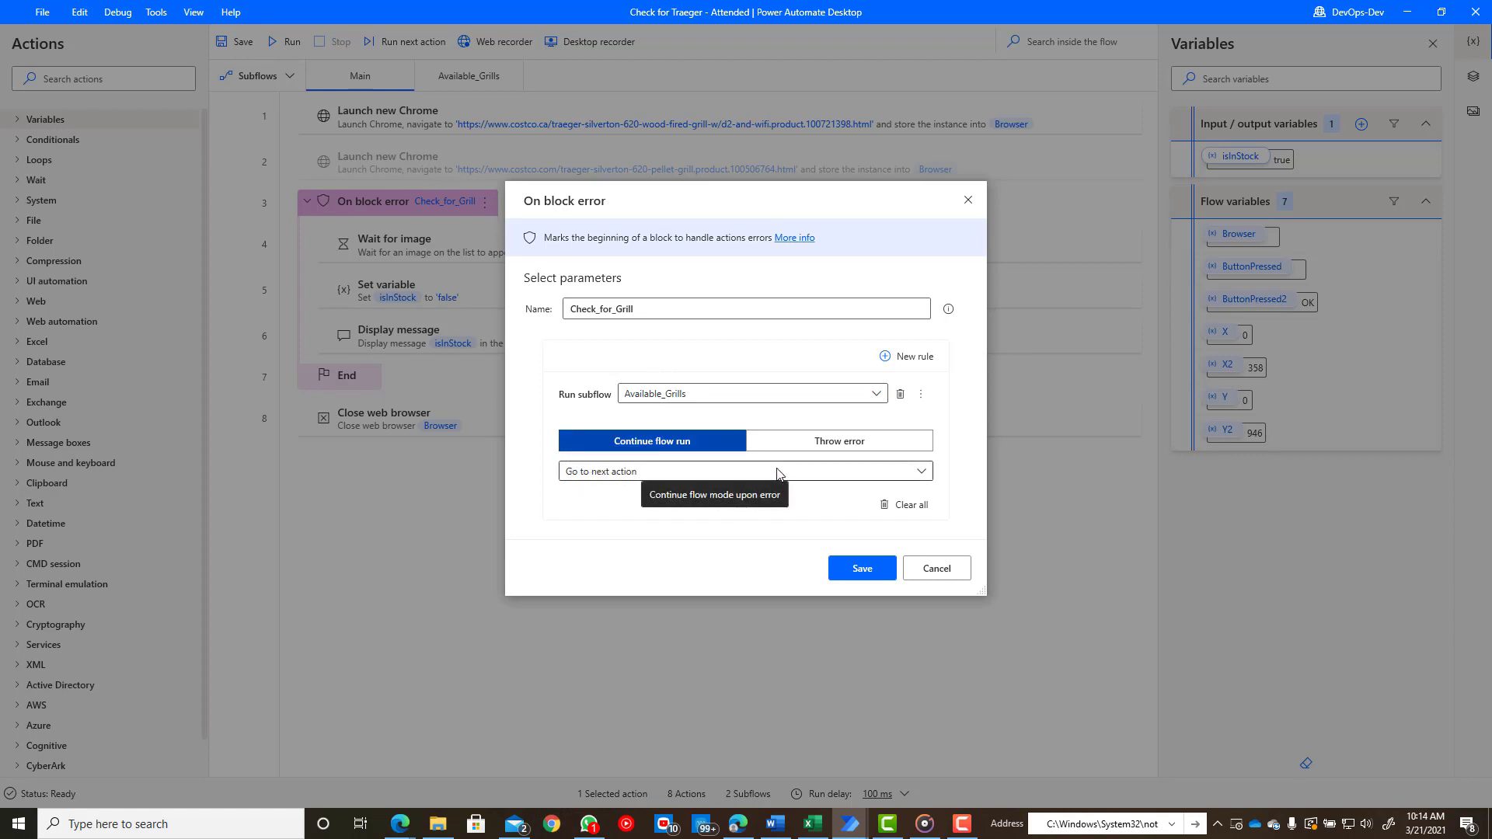
left_click(958, 571)
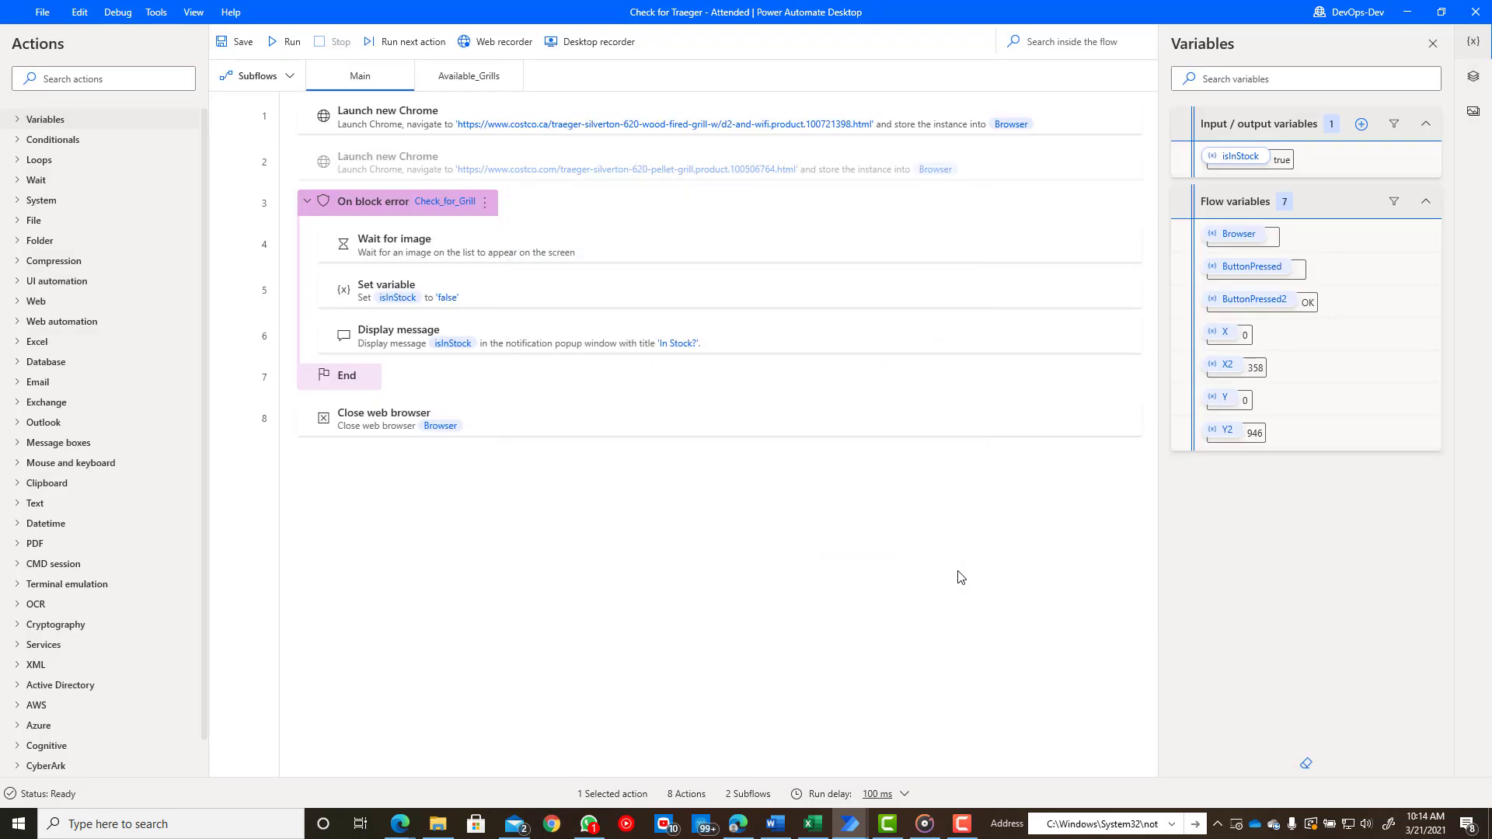
Review the Wait for image action in the Available_Grills subflow, previewing its Attended-InStock image
left_click(474, 77)
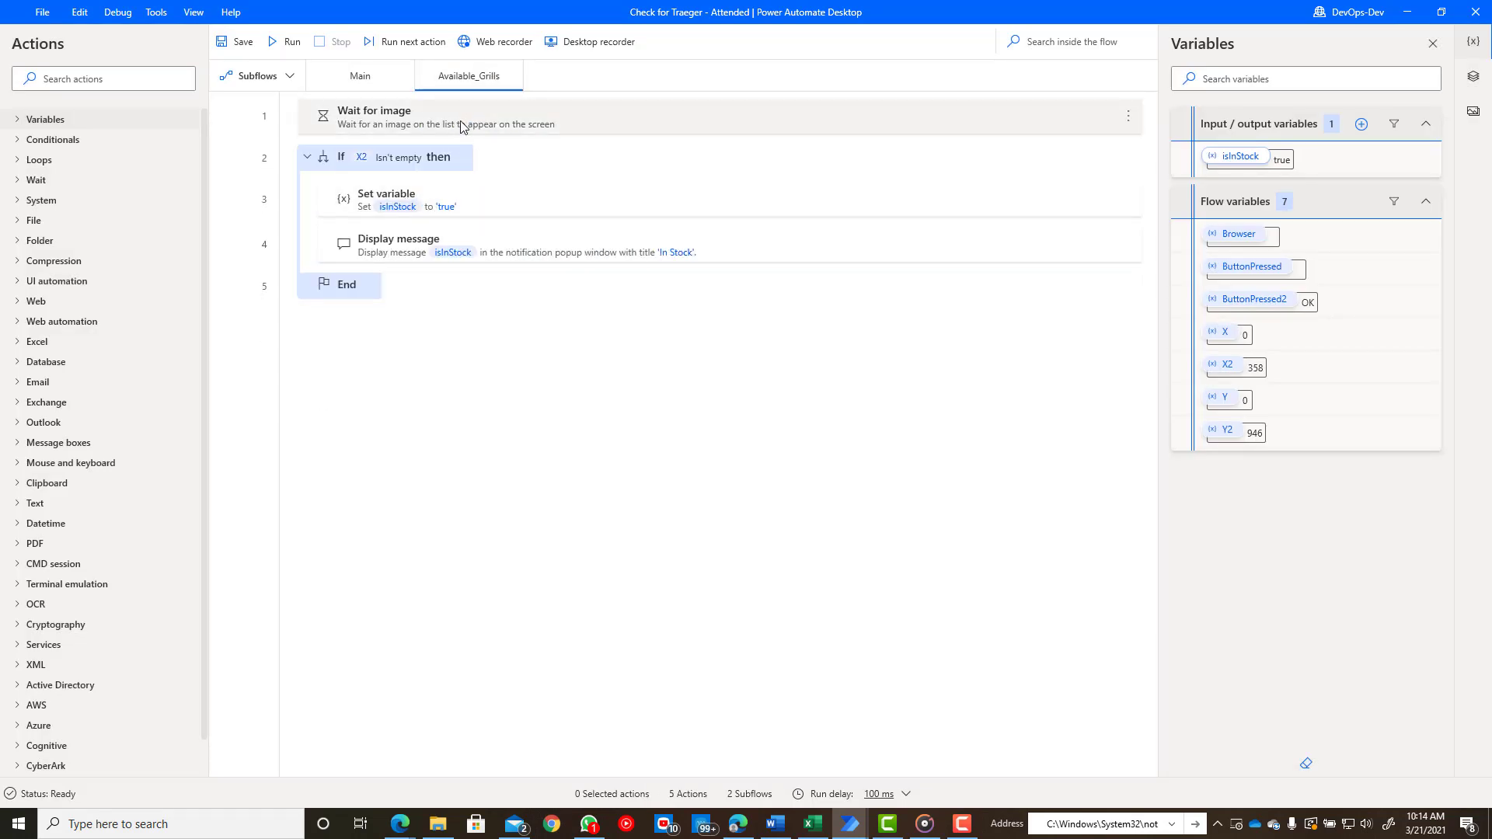
left_click(532, 113)
double_click(532, 110)
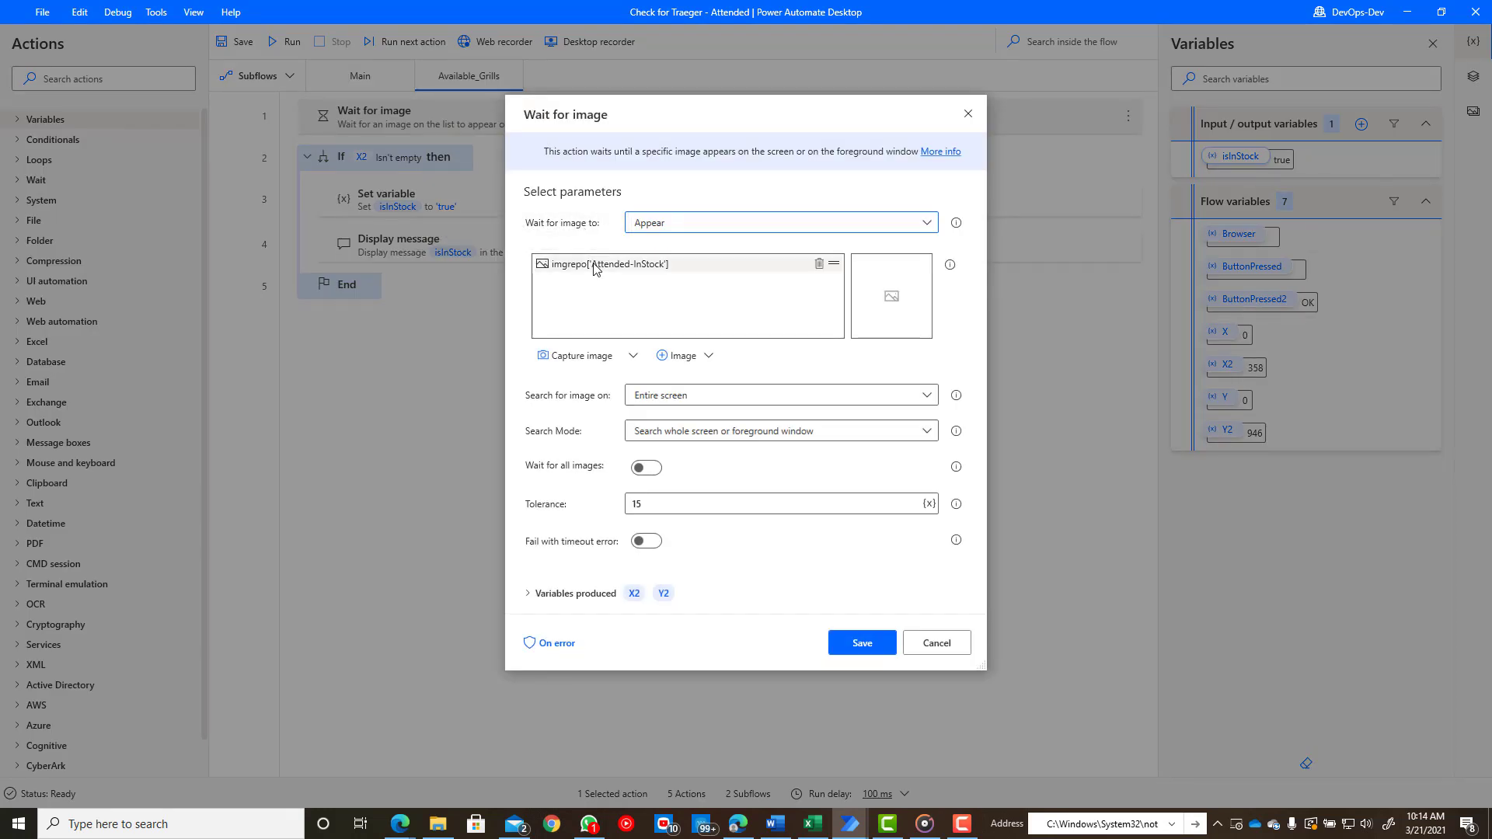
left_click(607, 266)
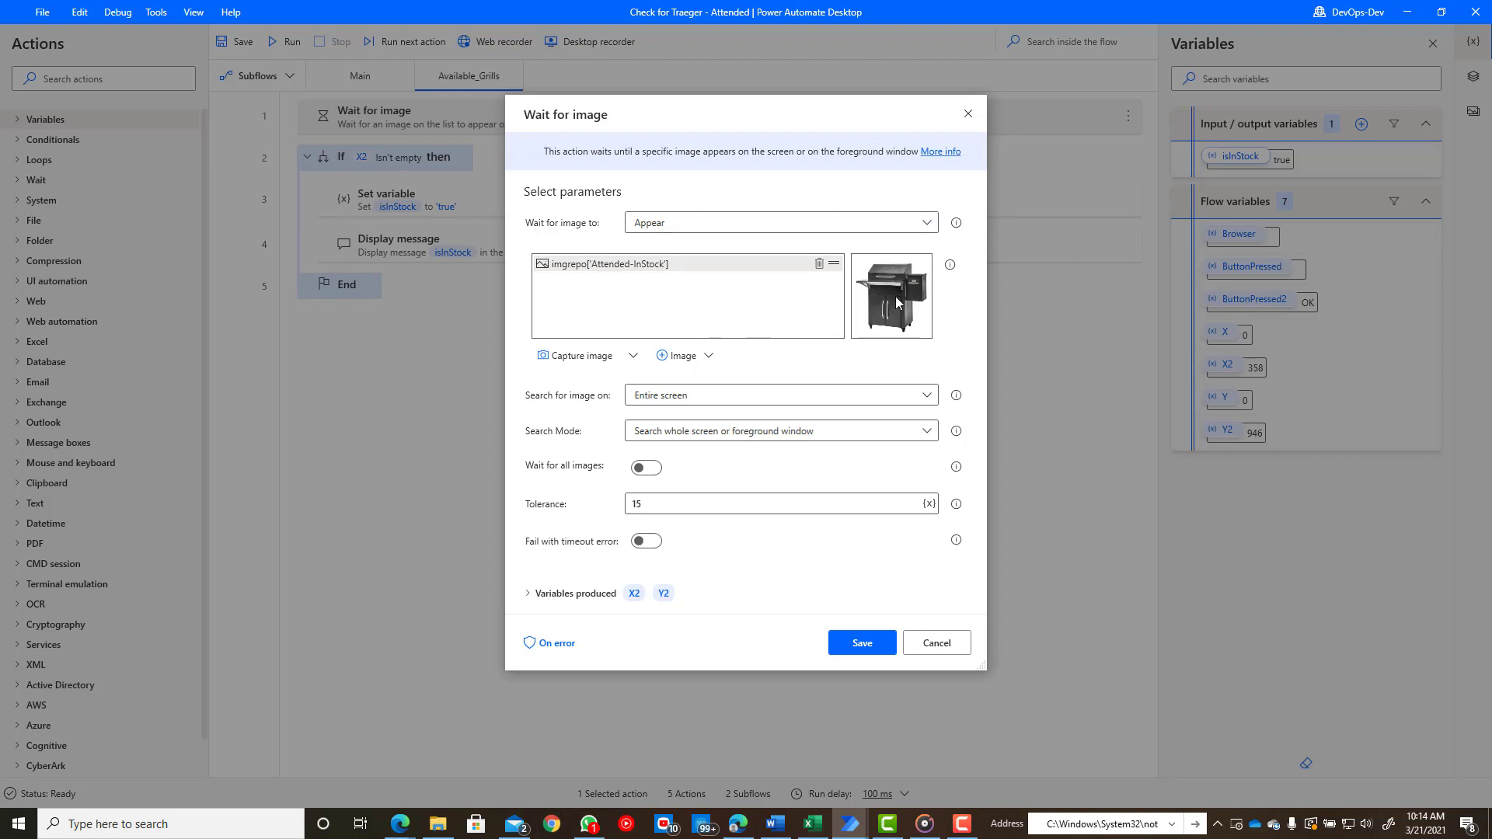
left_click(956, 645)
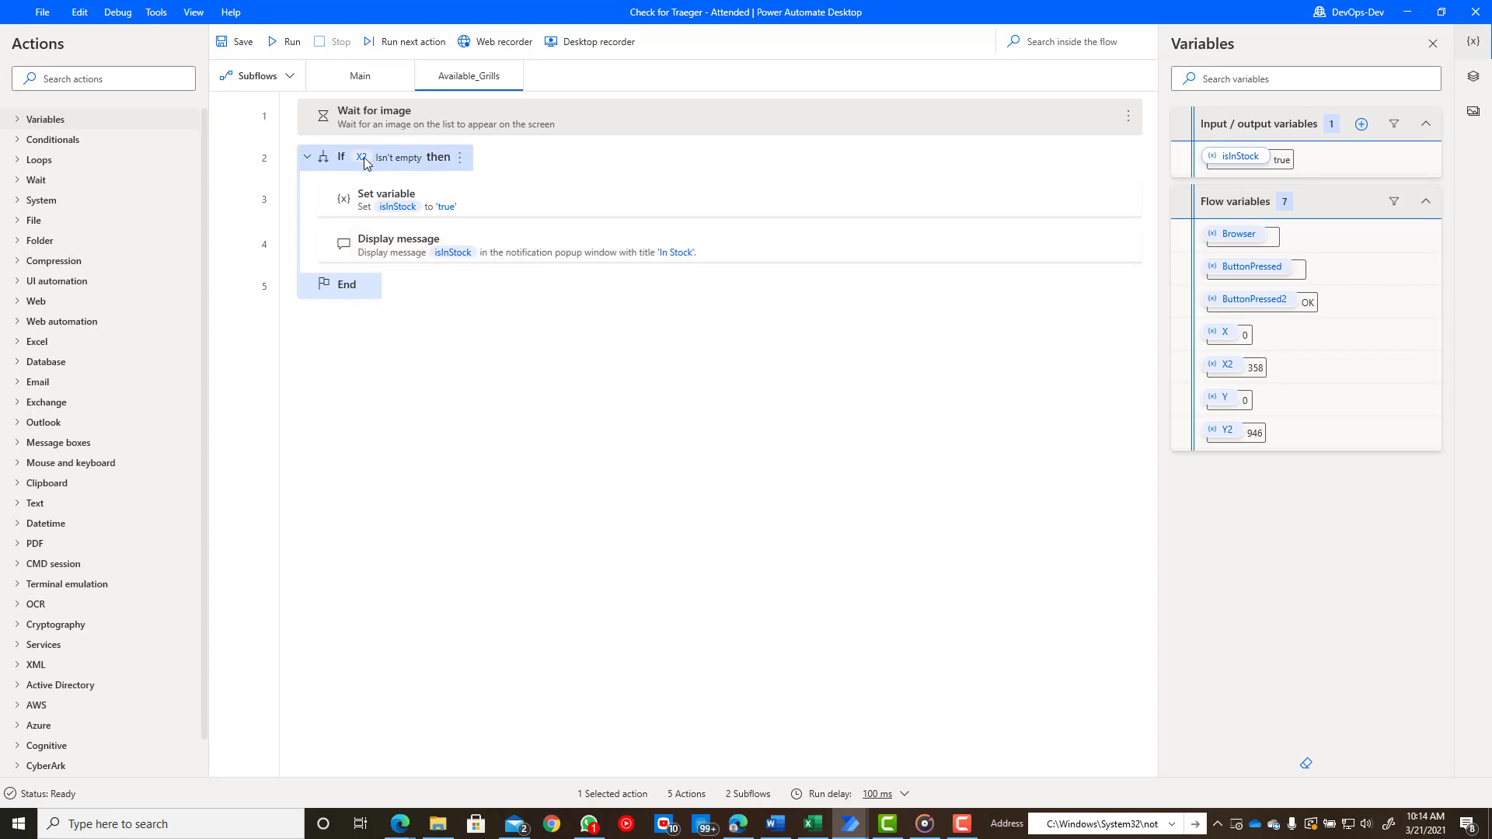
Check which variables the Available_Grills subflow's Wait for image action produces, then close it without saving
double_click(426, 118)
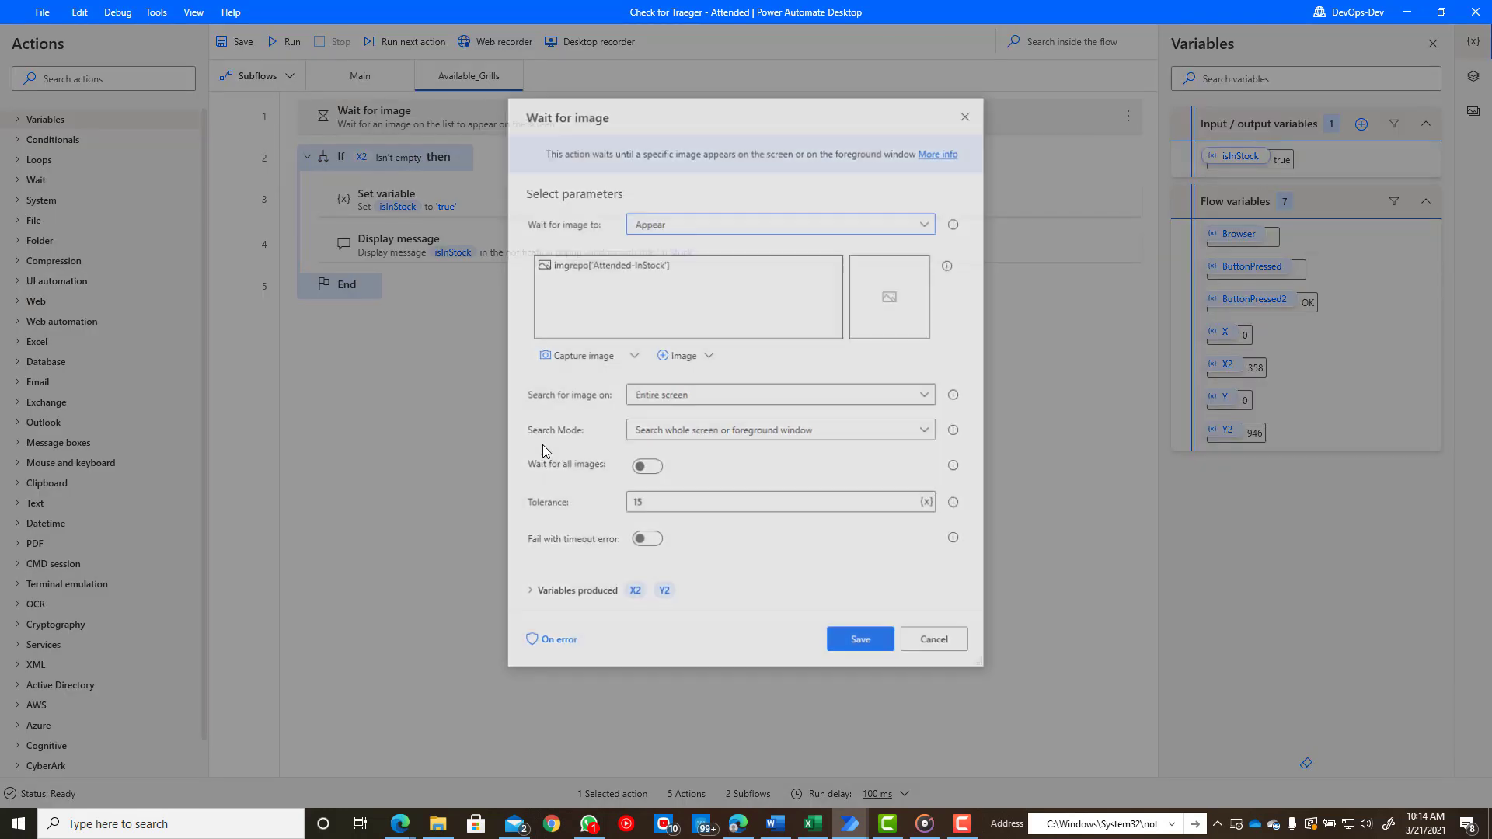
mouse_move(635, 592)
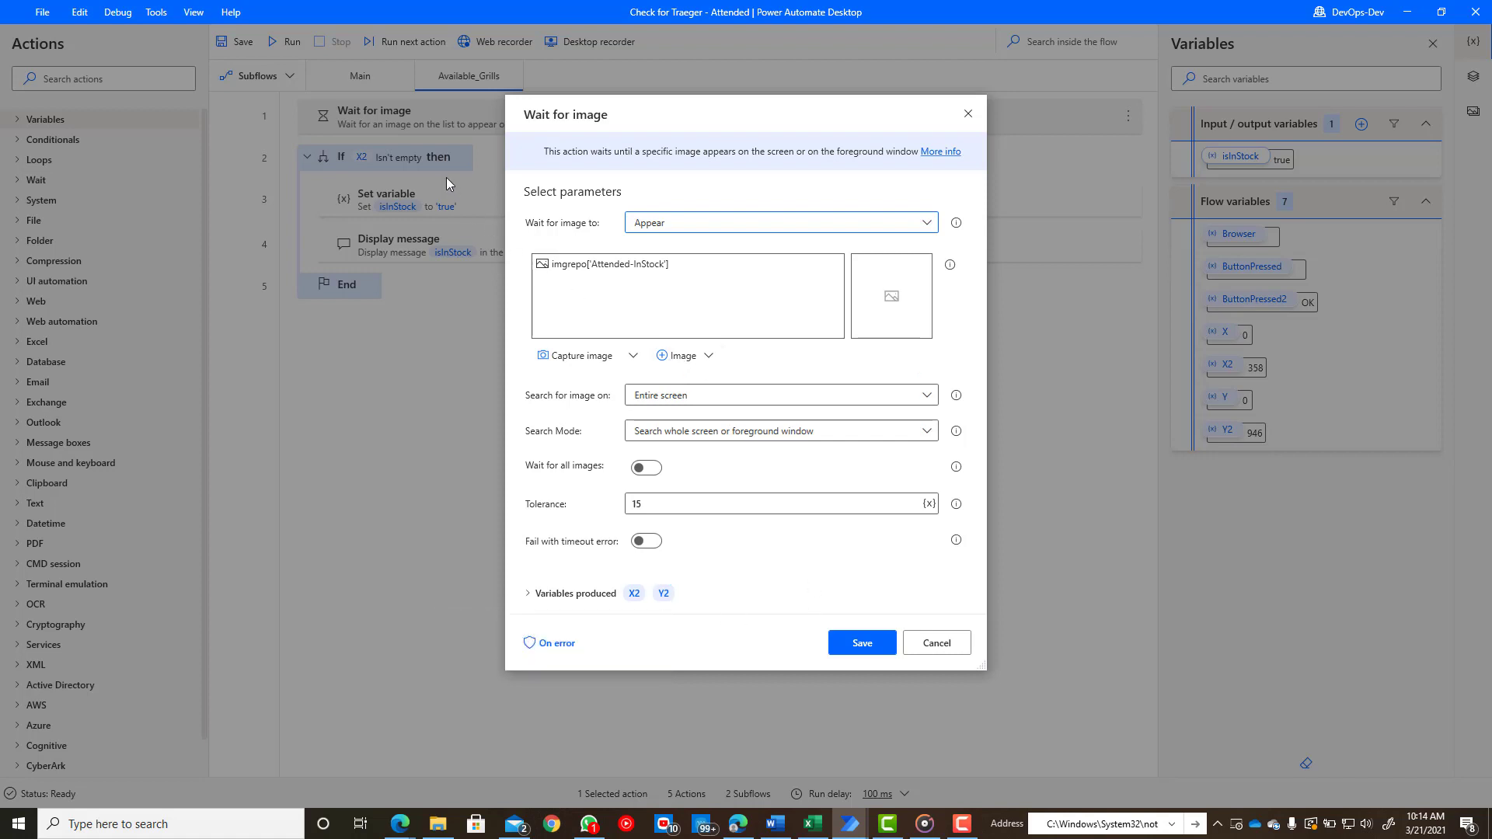
left_click(958, 643)
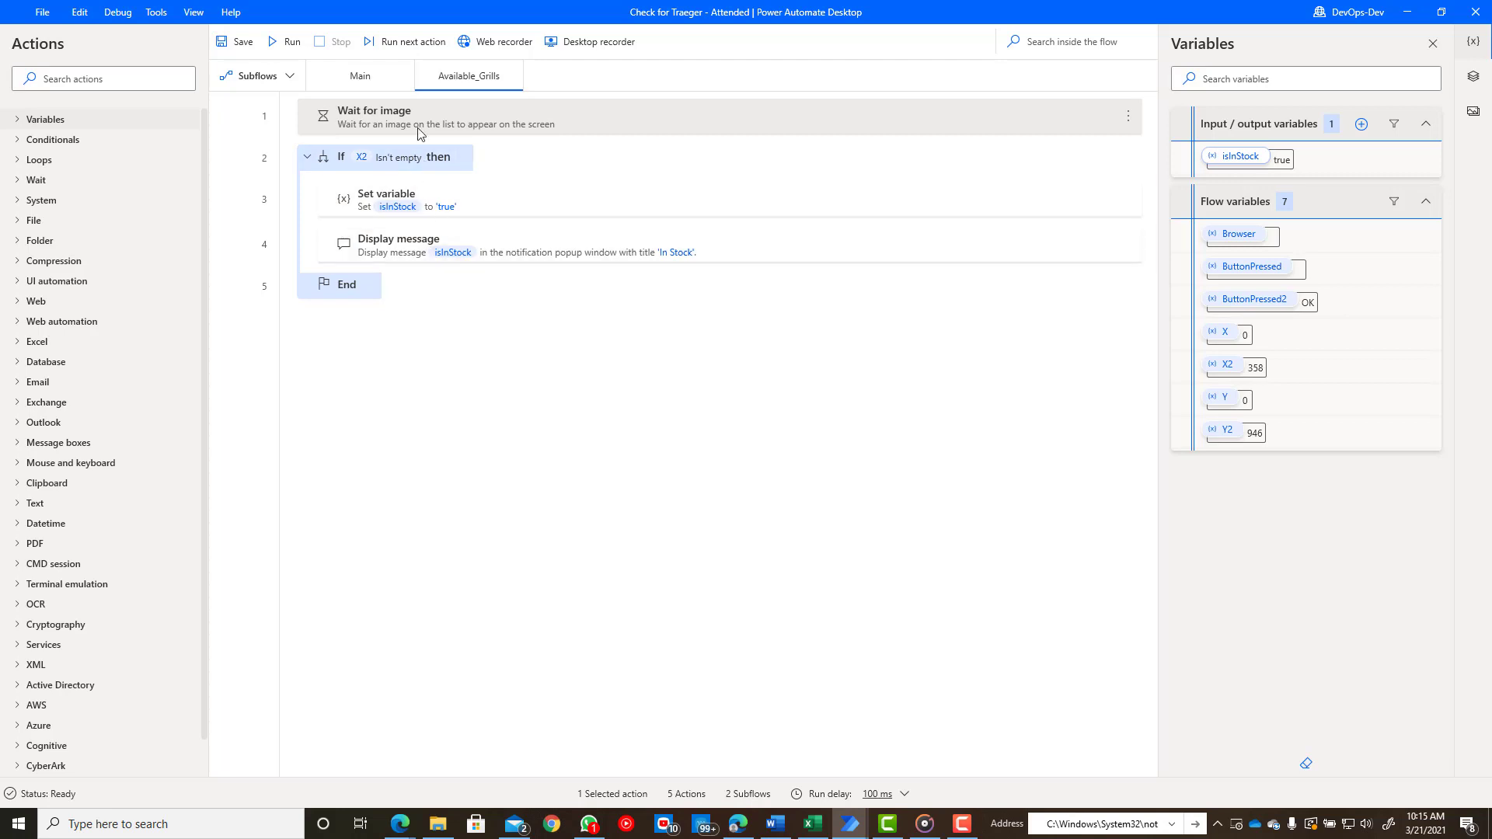
Run the Main flow against the costco.ca grill page and dismiss the stock message
left_click(354, 78)
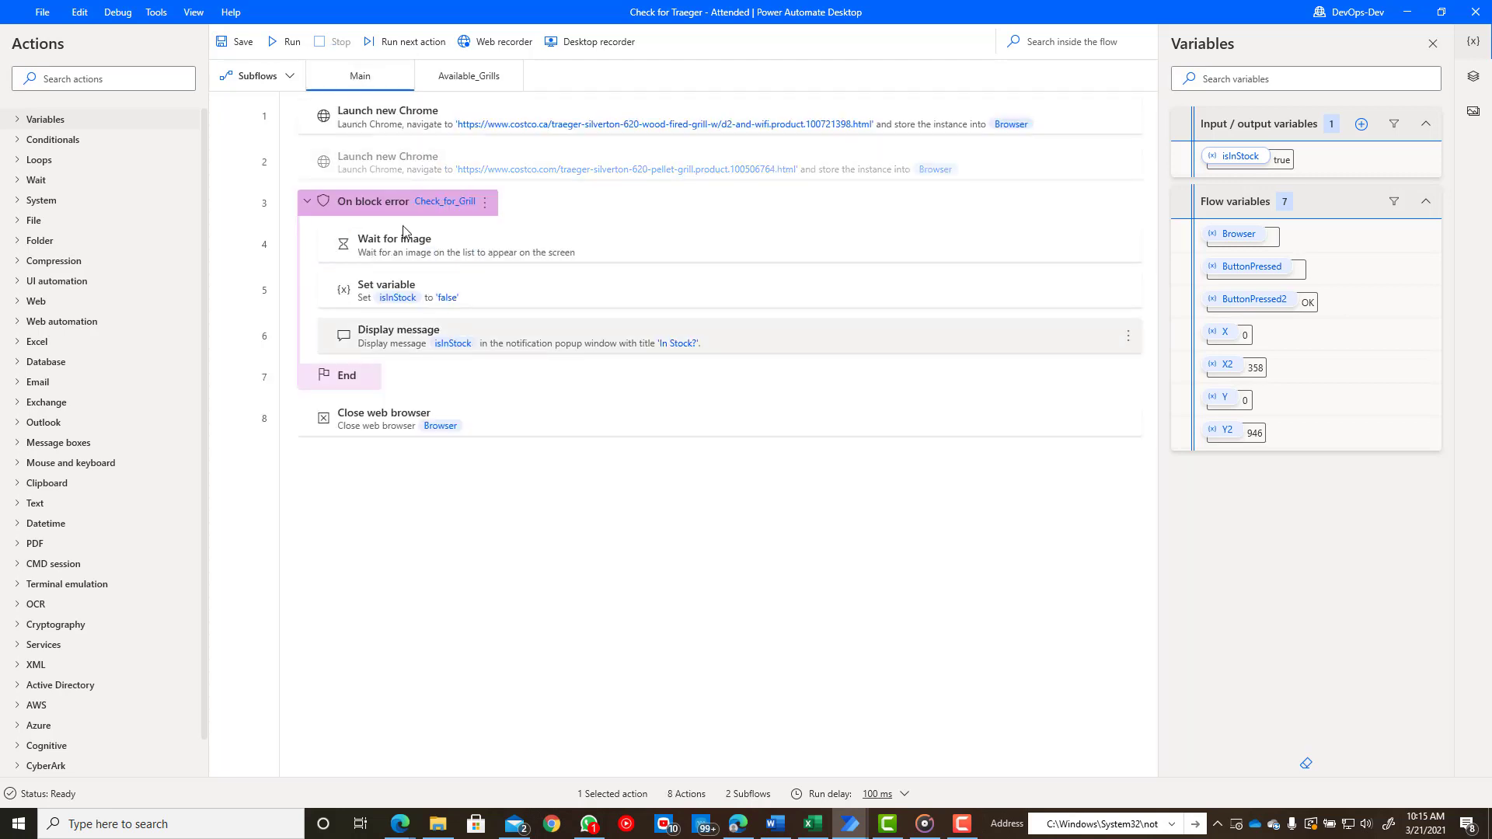
left_click(289, 44)
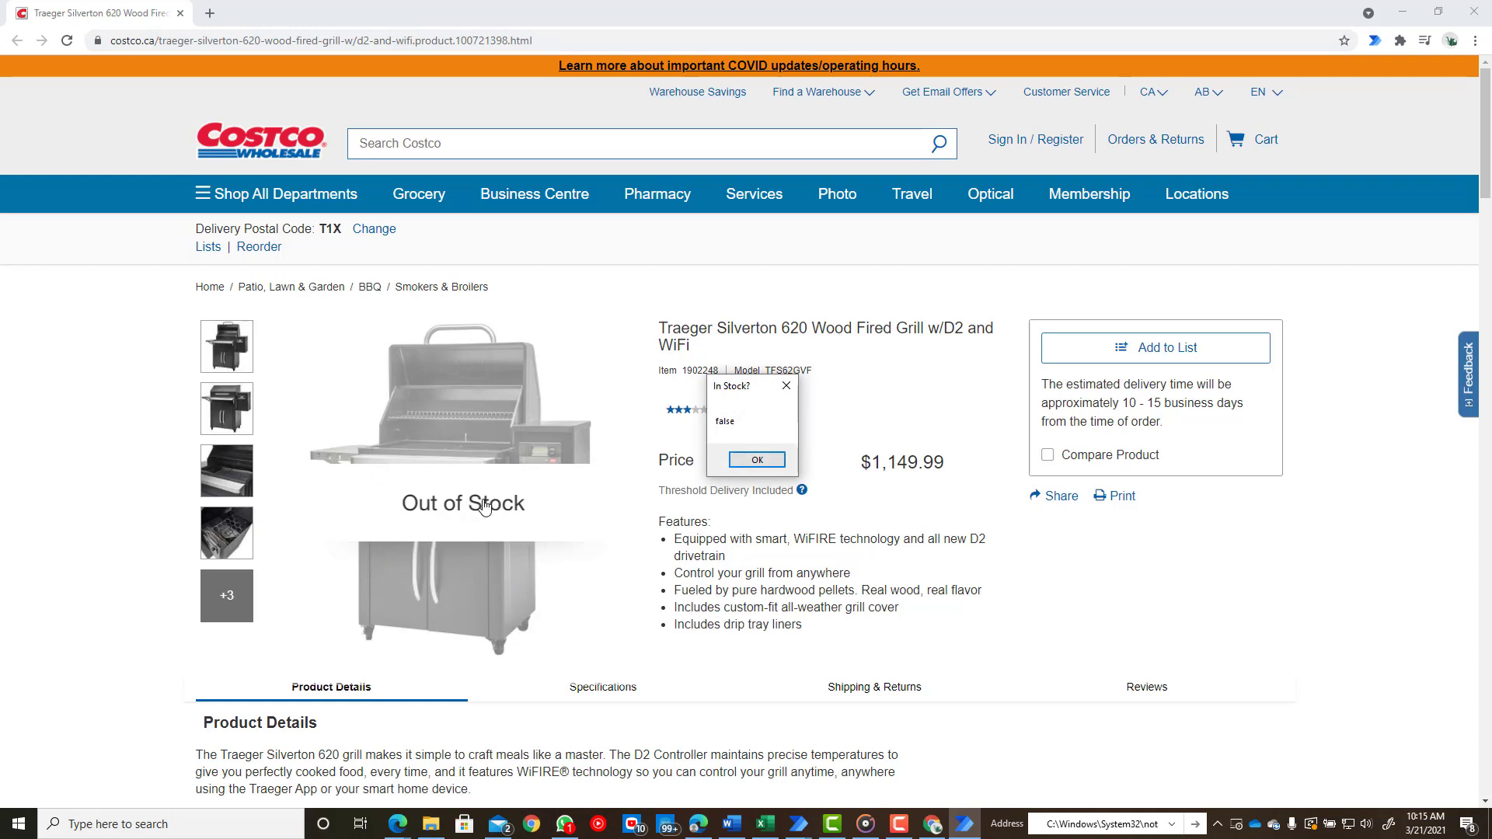
left_click(757, 460)
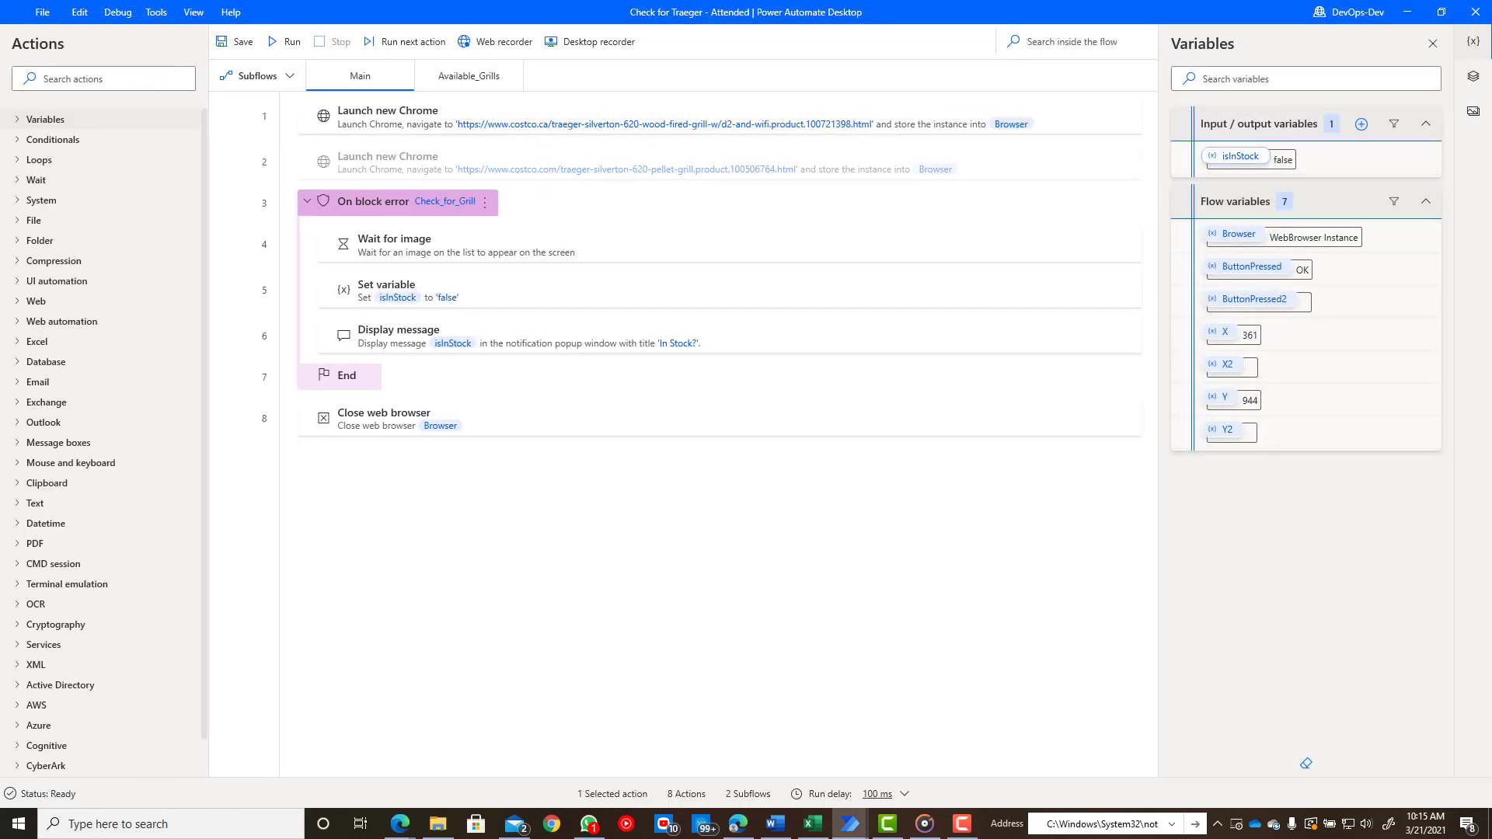
Disable the Launch new Chrome action for the costco.ca page and enable the one for the costco.com page
right_click(1066, 121)
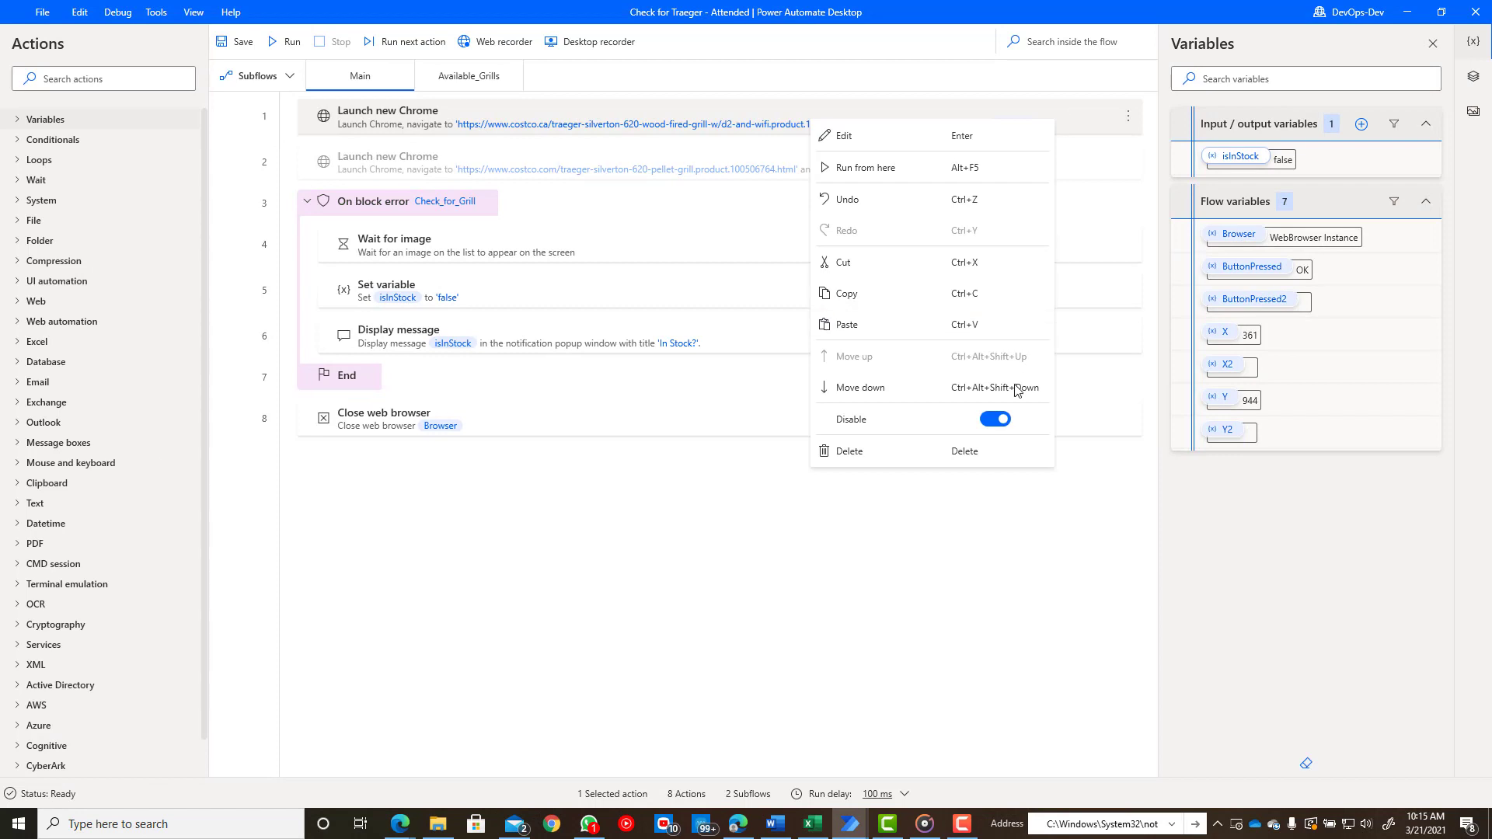
left_click(996, 419)
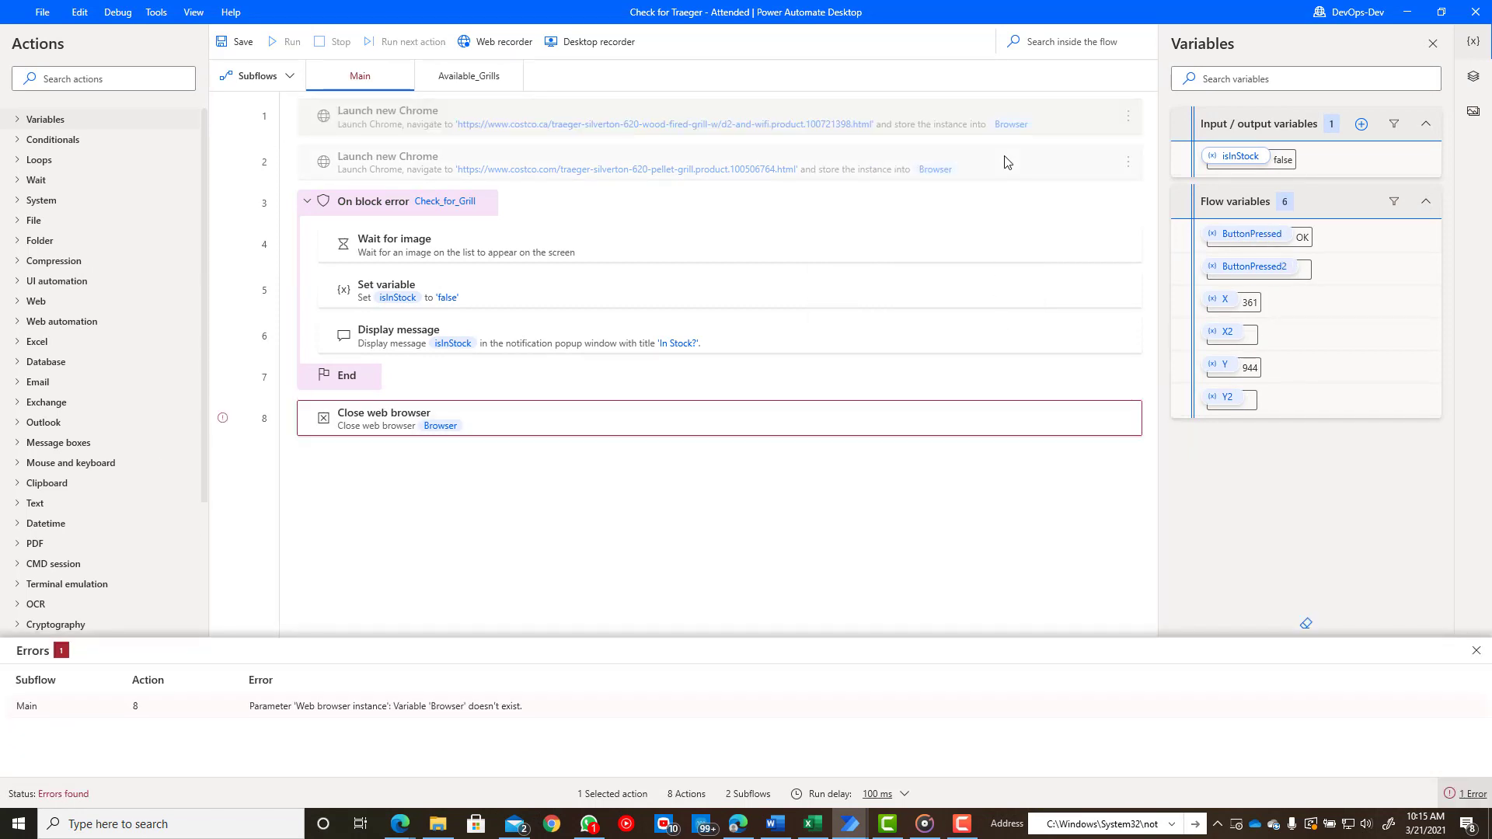
right_click(1005, 162)
left_click(944, 462)
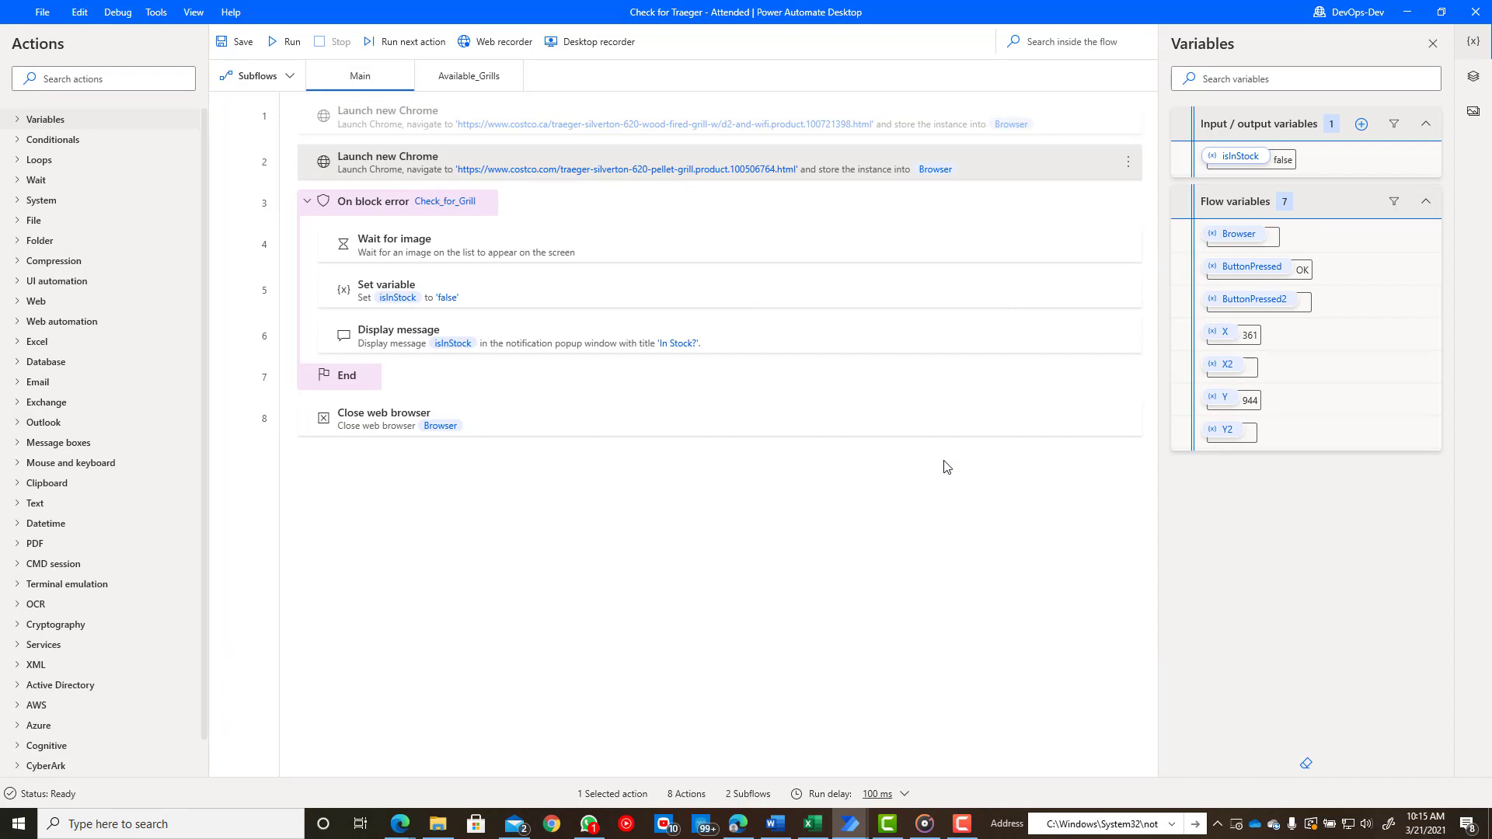
Save the flow, run it against the costco.com pellet grill page, and dismiss the stock message
left_click(234, 41)
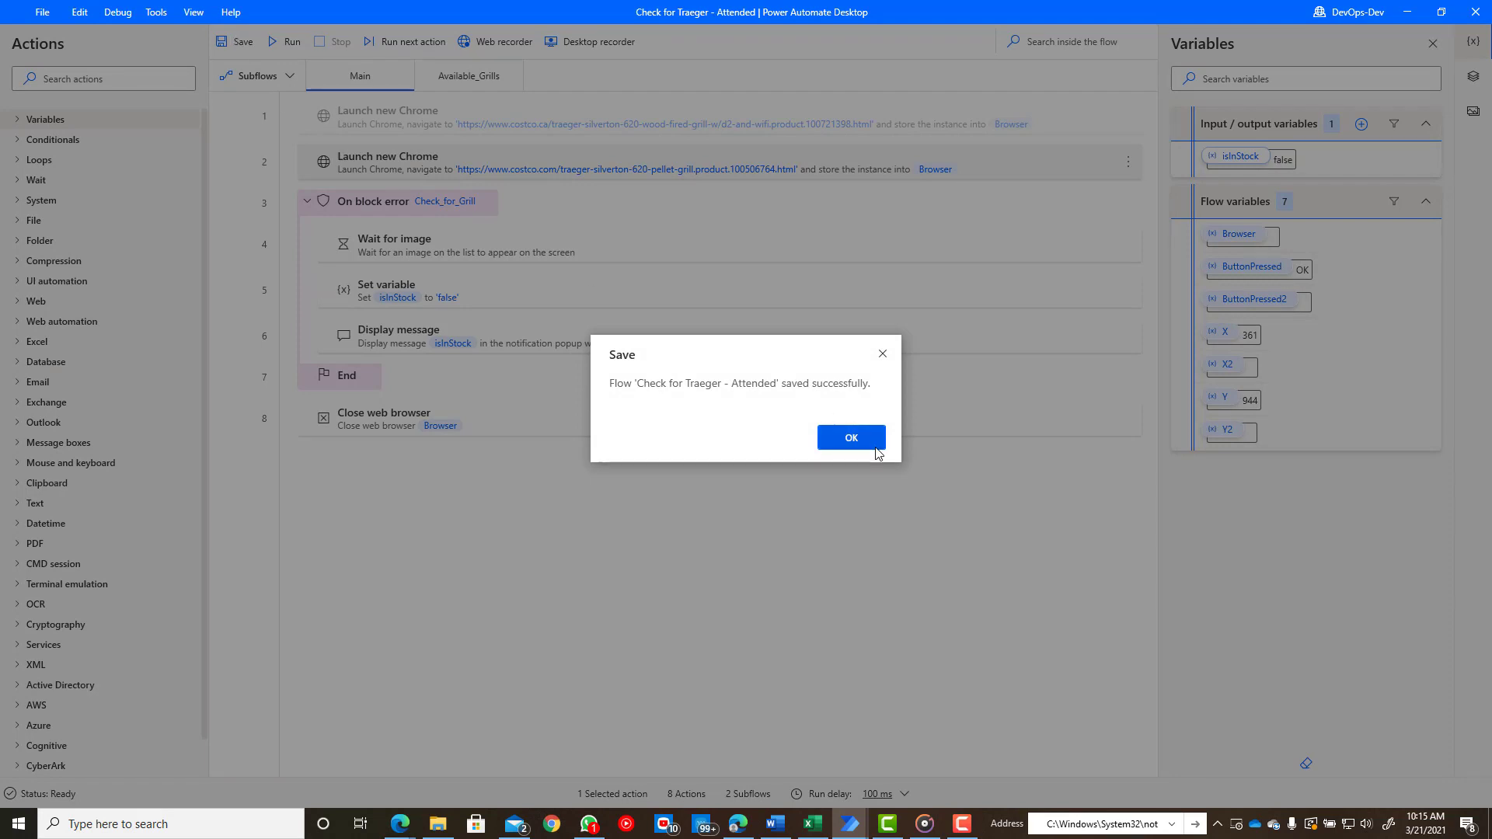
left_click(847, 442)
left_click(275, 46)
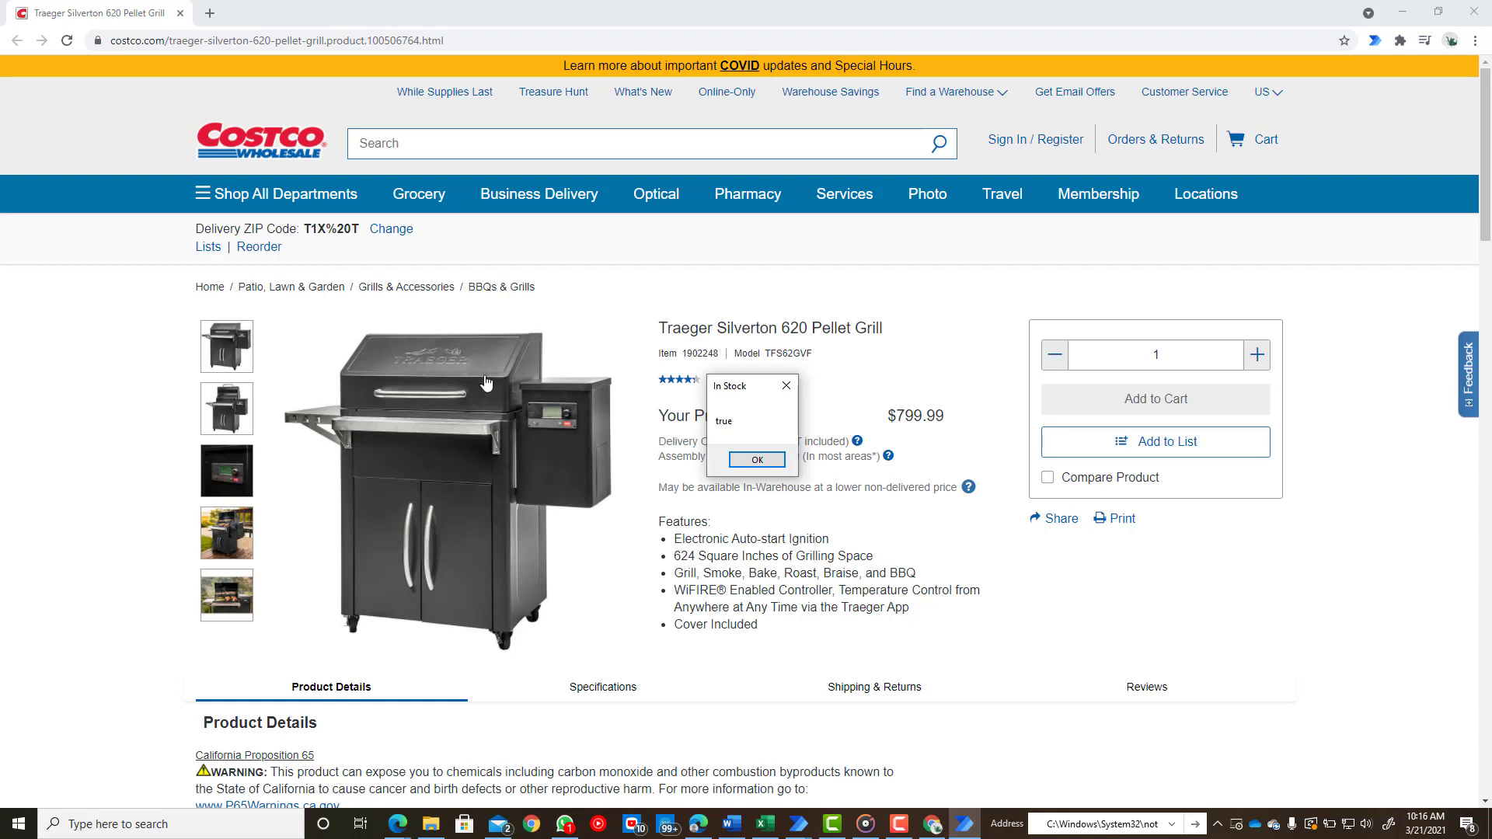
left_click(756, 460)
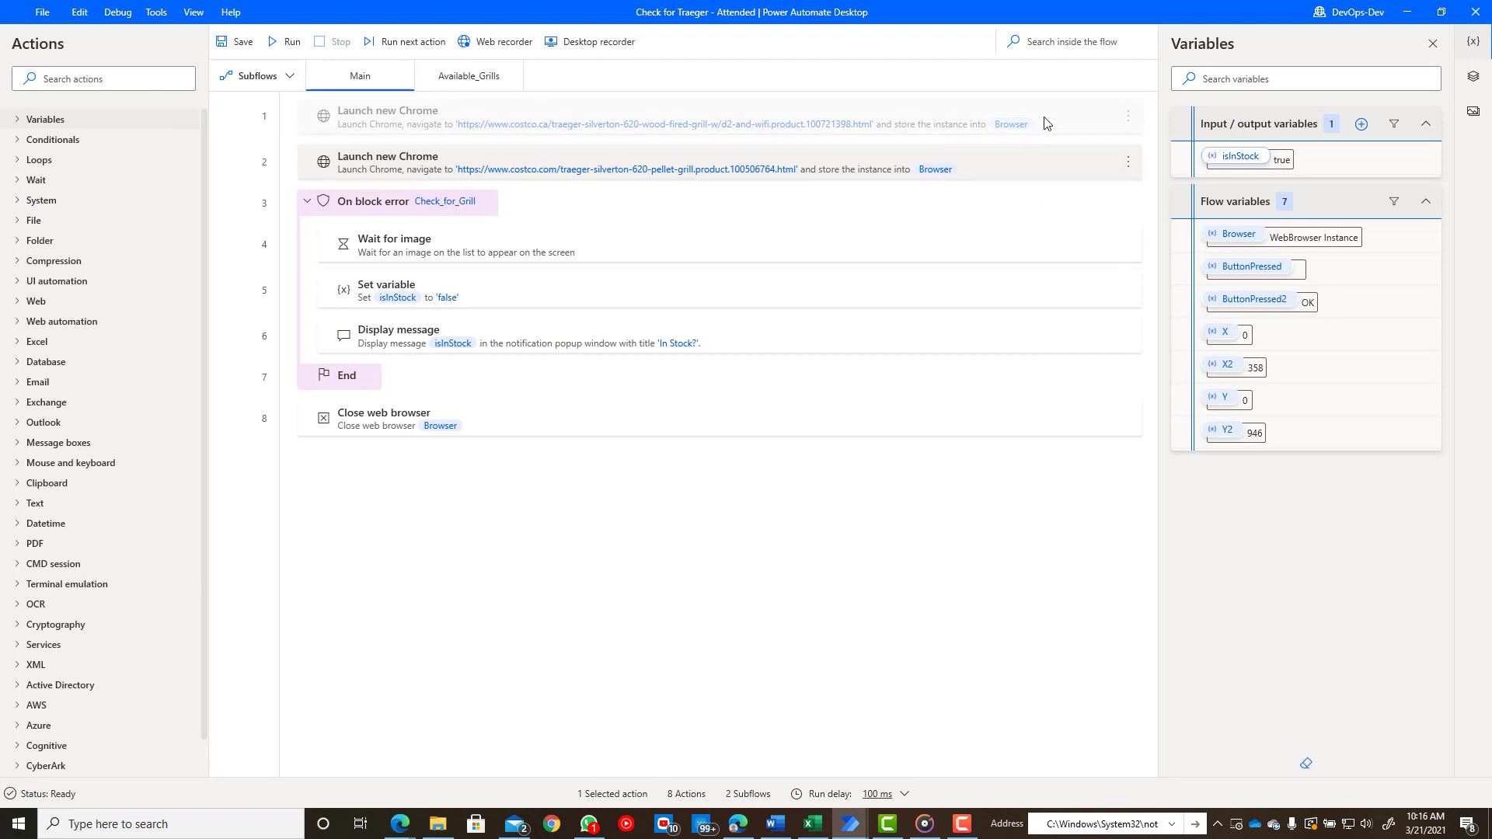
Enable the Launch new Chrome action for the costco.ca page again and disable the one for the costco.com page
right_click(1045, 122)
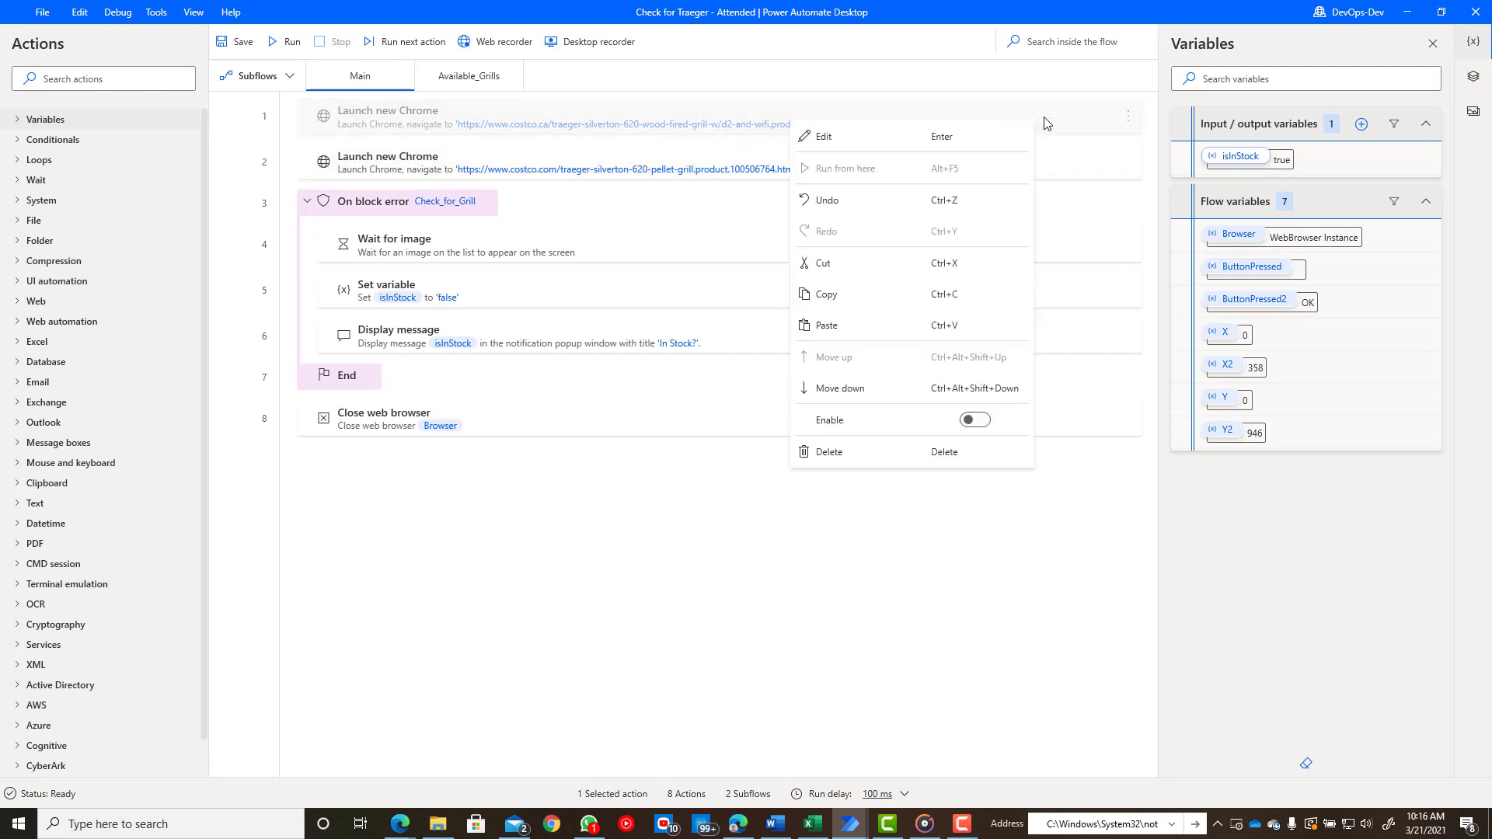
left_click(981, 430)
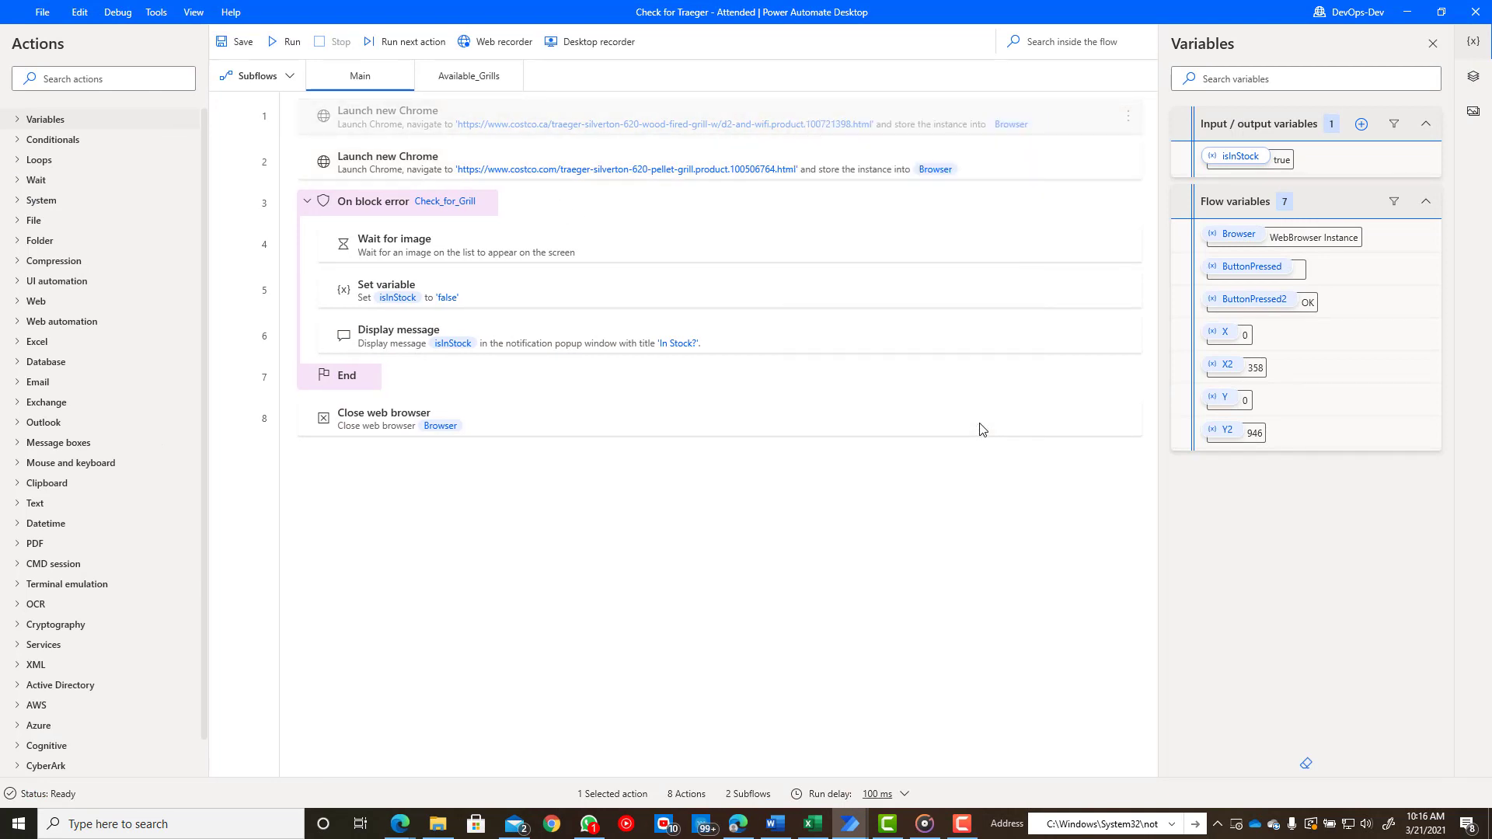
right_click(968, 166)
left_click(899, 470)
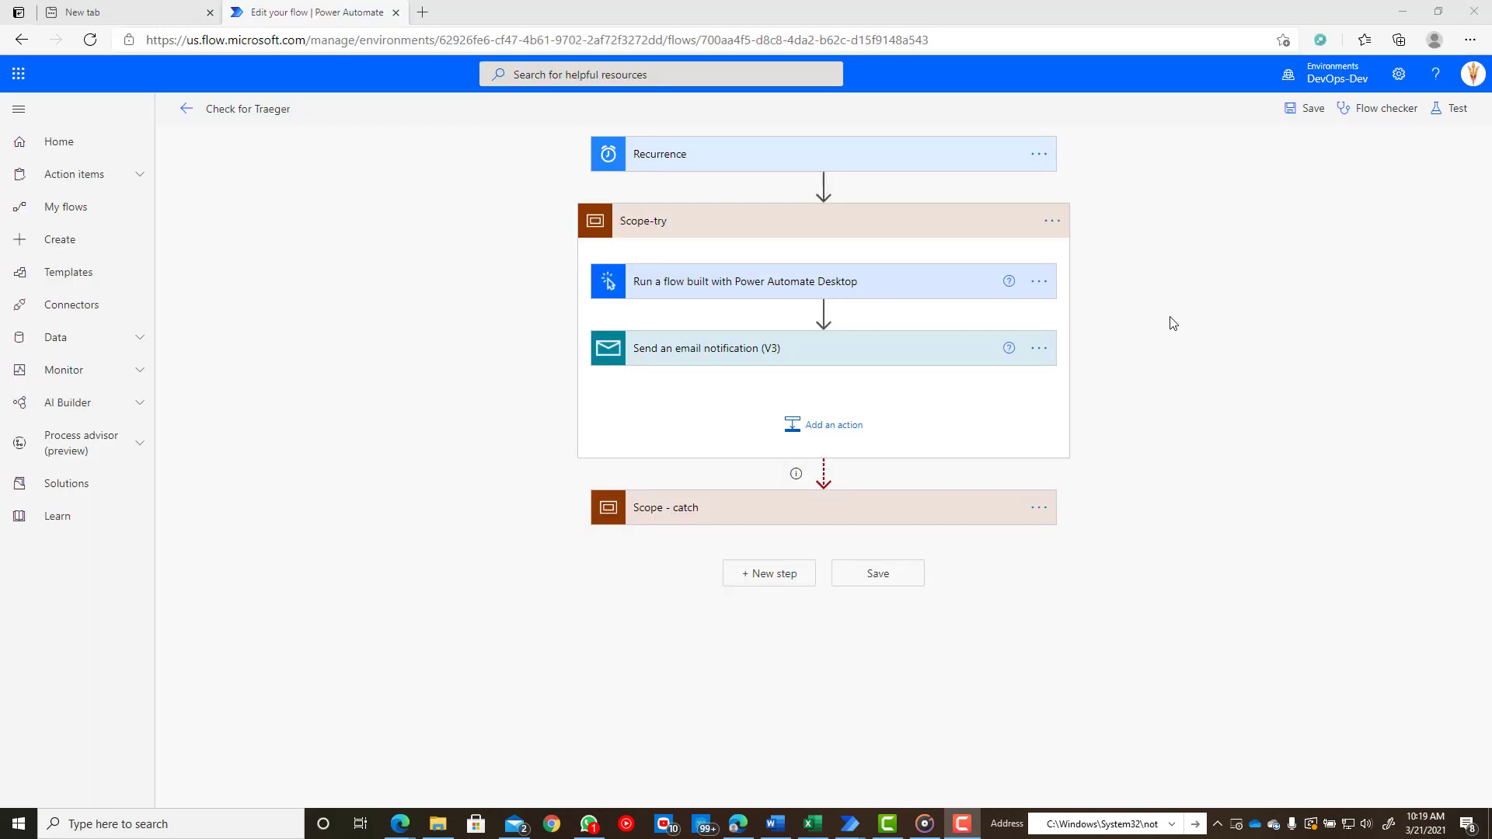
In the Check for Traeger cloud flow, review the Recurrence trigger, the Scope - catch contents and the desktop flow action's settings
left_click(707, 159)
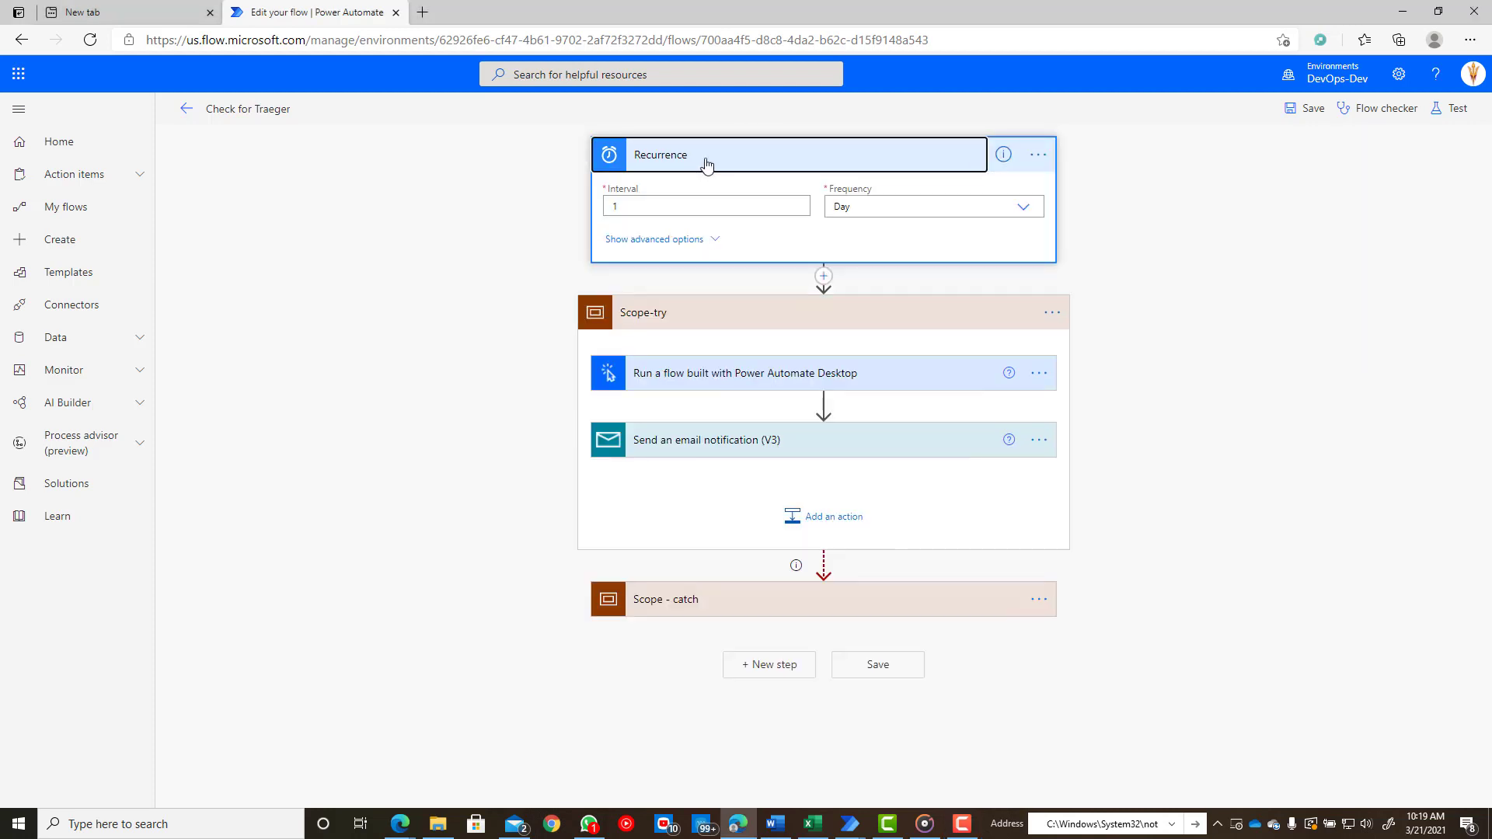
left_click(706, 160)
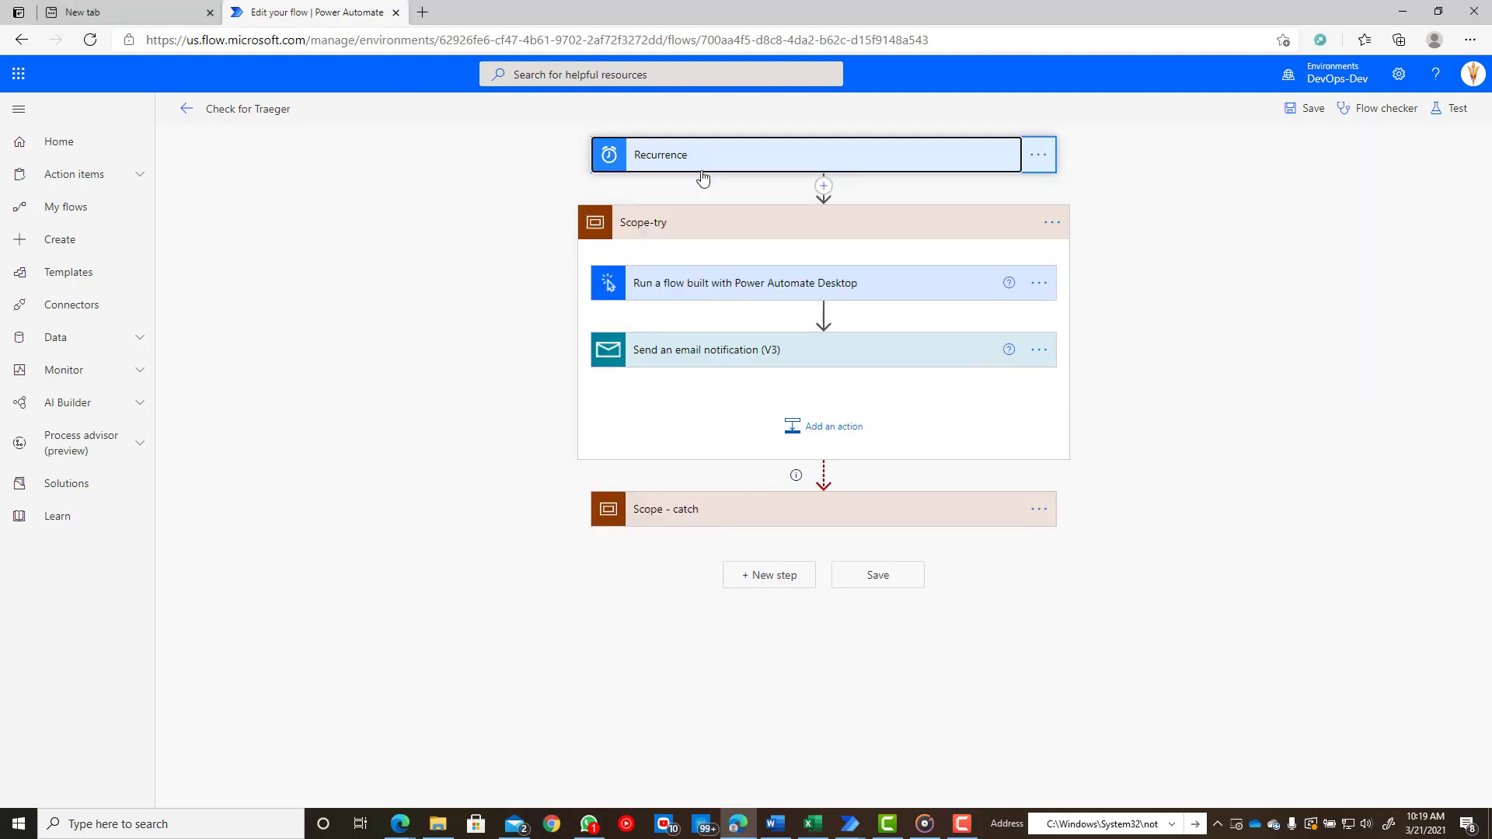
left_click(758, 510)
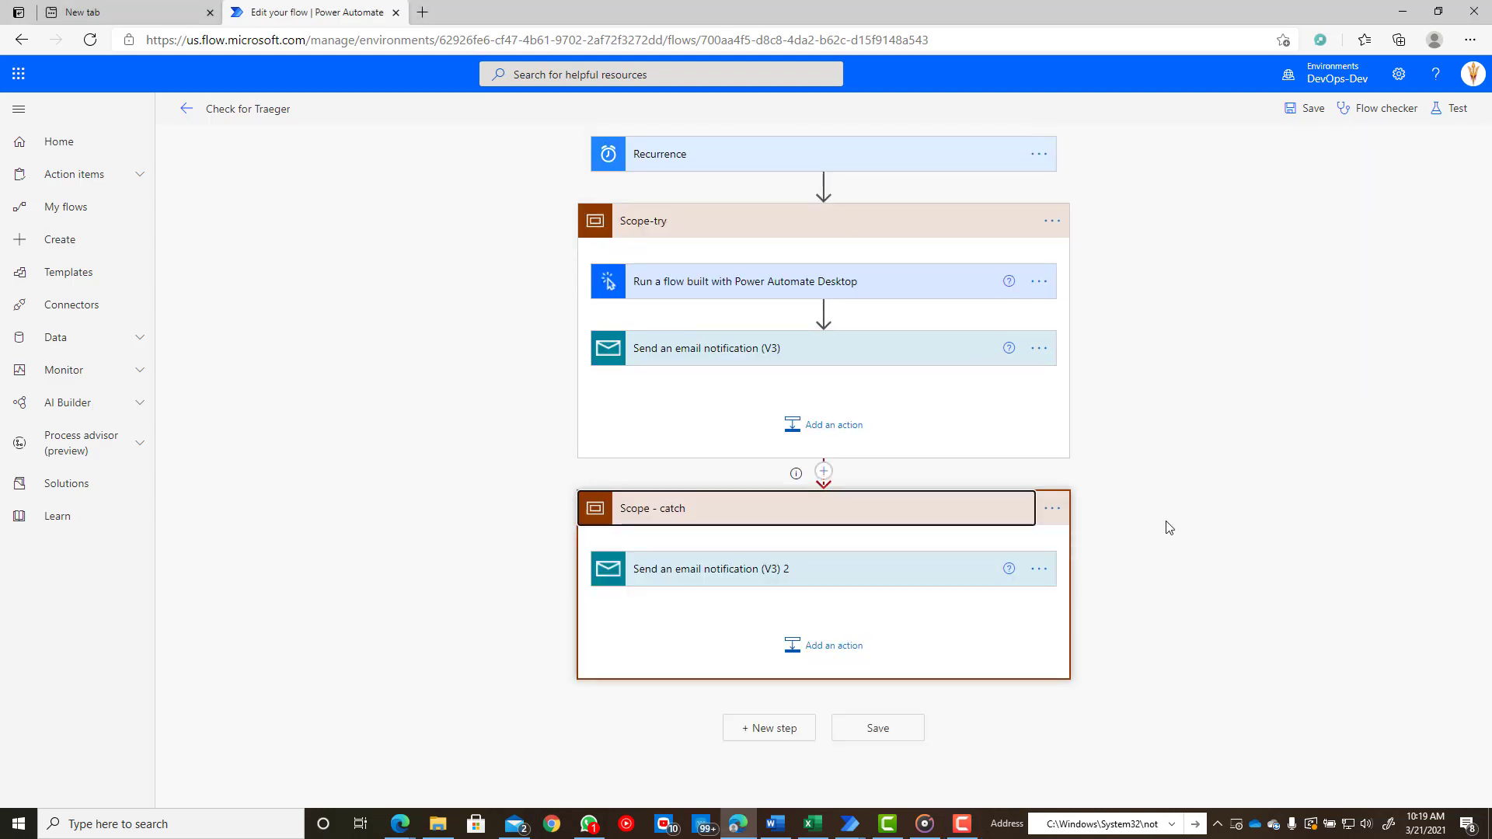
left_click(695, 283)
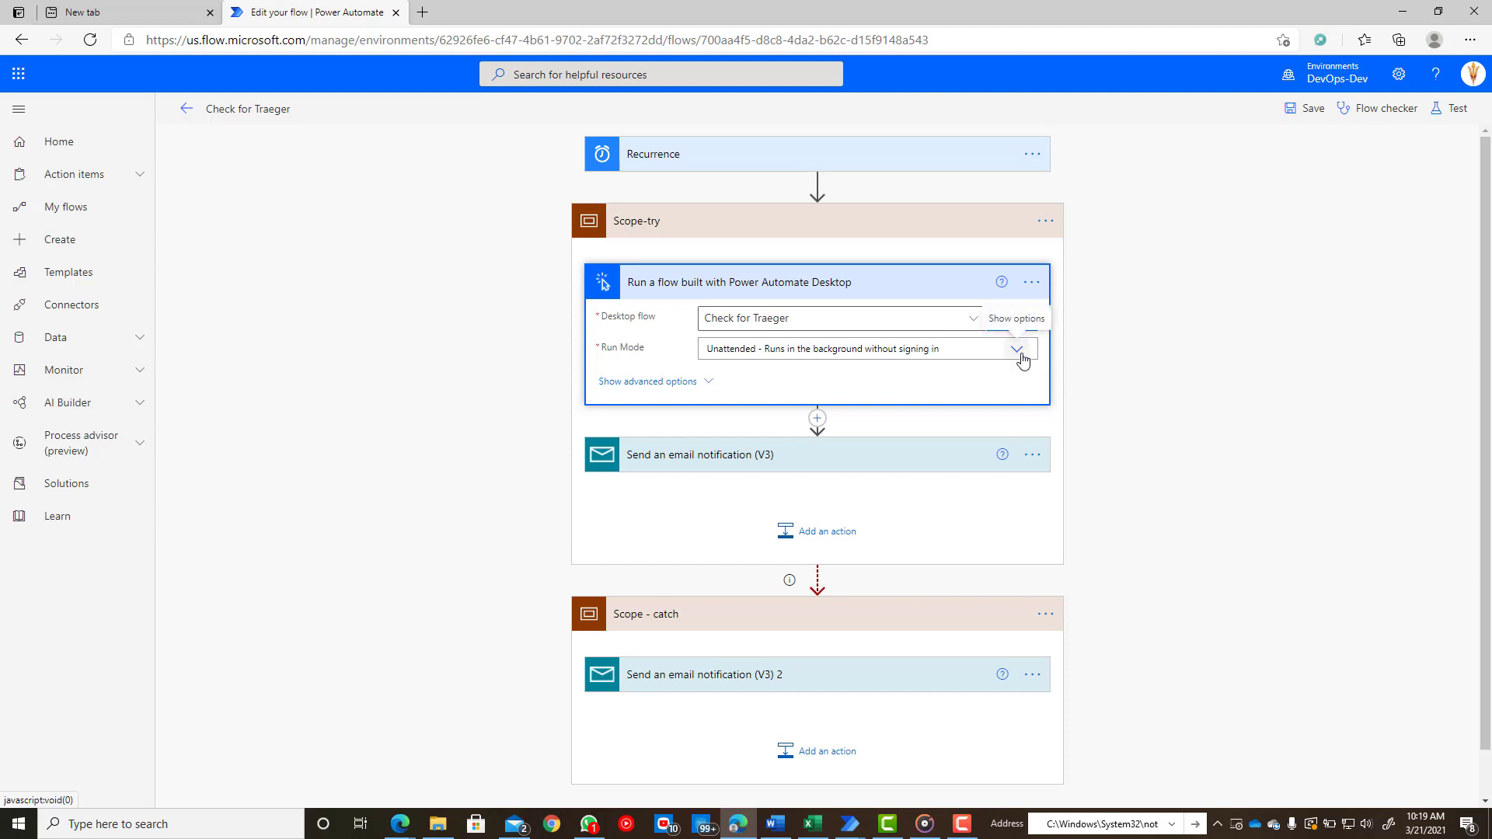
Review the recipient, subject with the isInStock output, and body of the Send an email notification (V3) action in Scope-try
scroll(1162, 439, "down", 1)
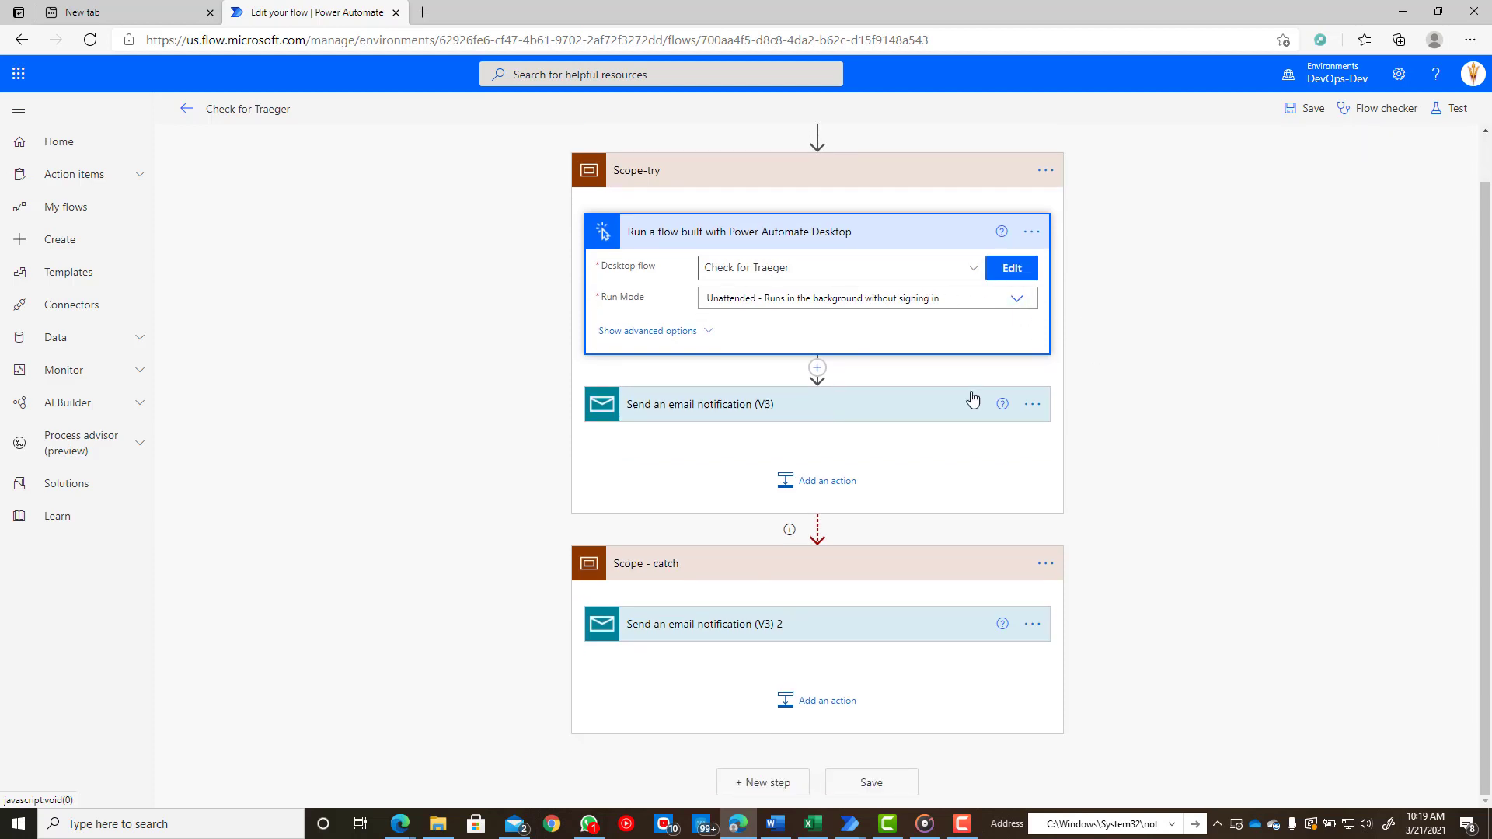
scroll(972, 397, "up", 1)
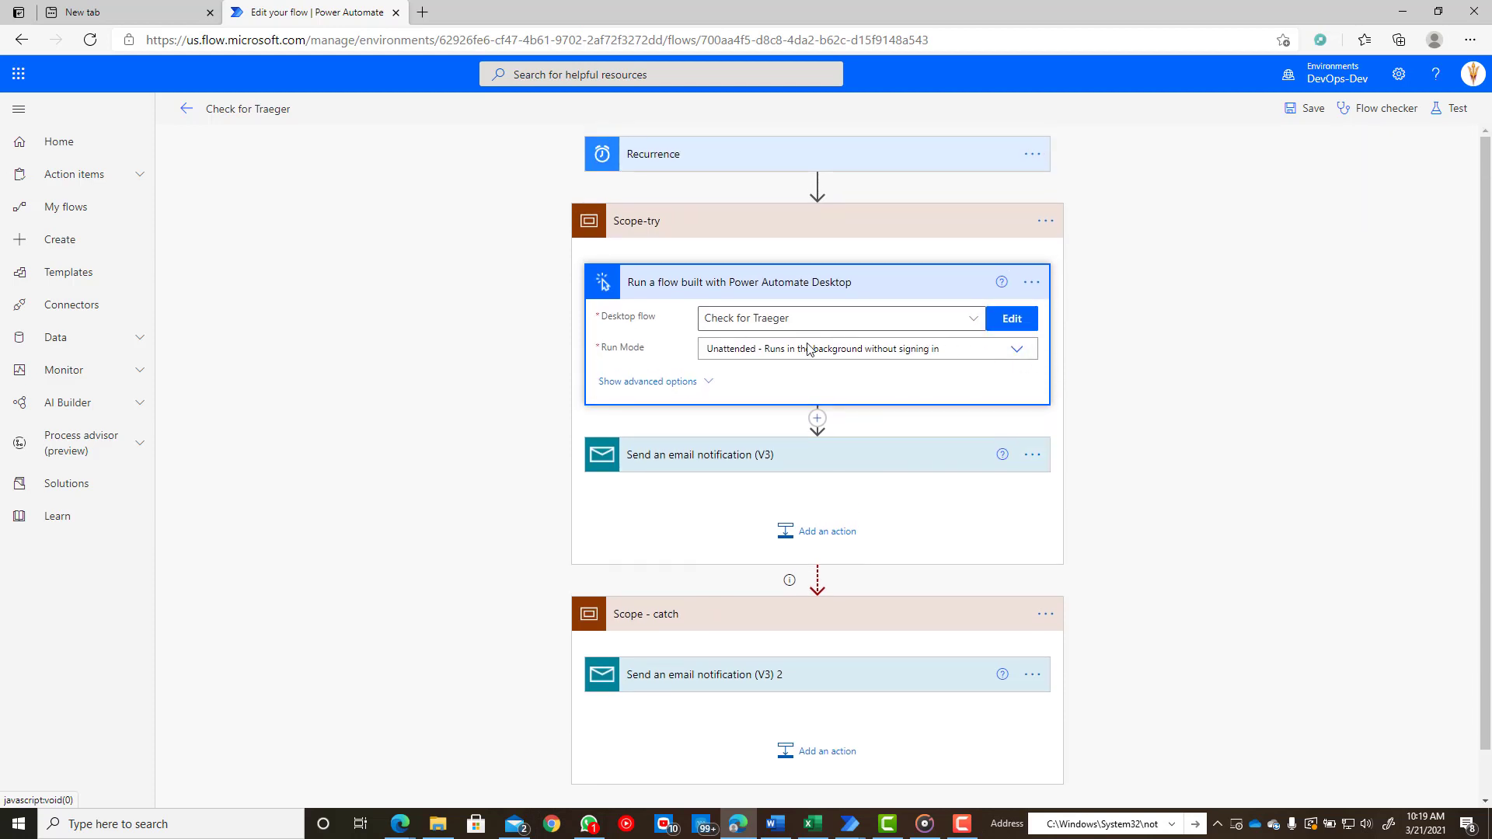
left_click(744, 456)
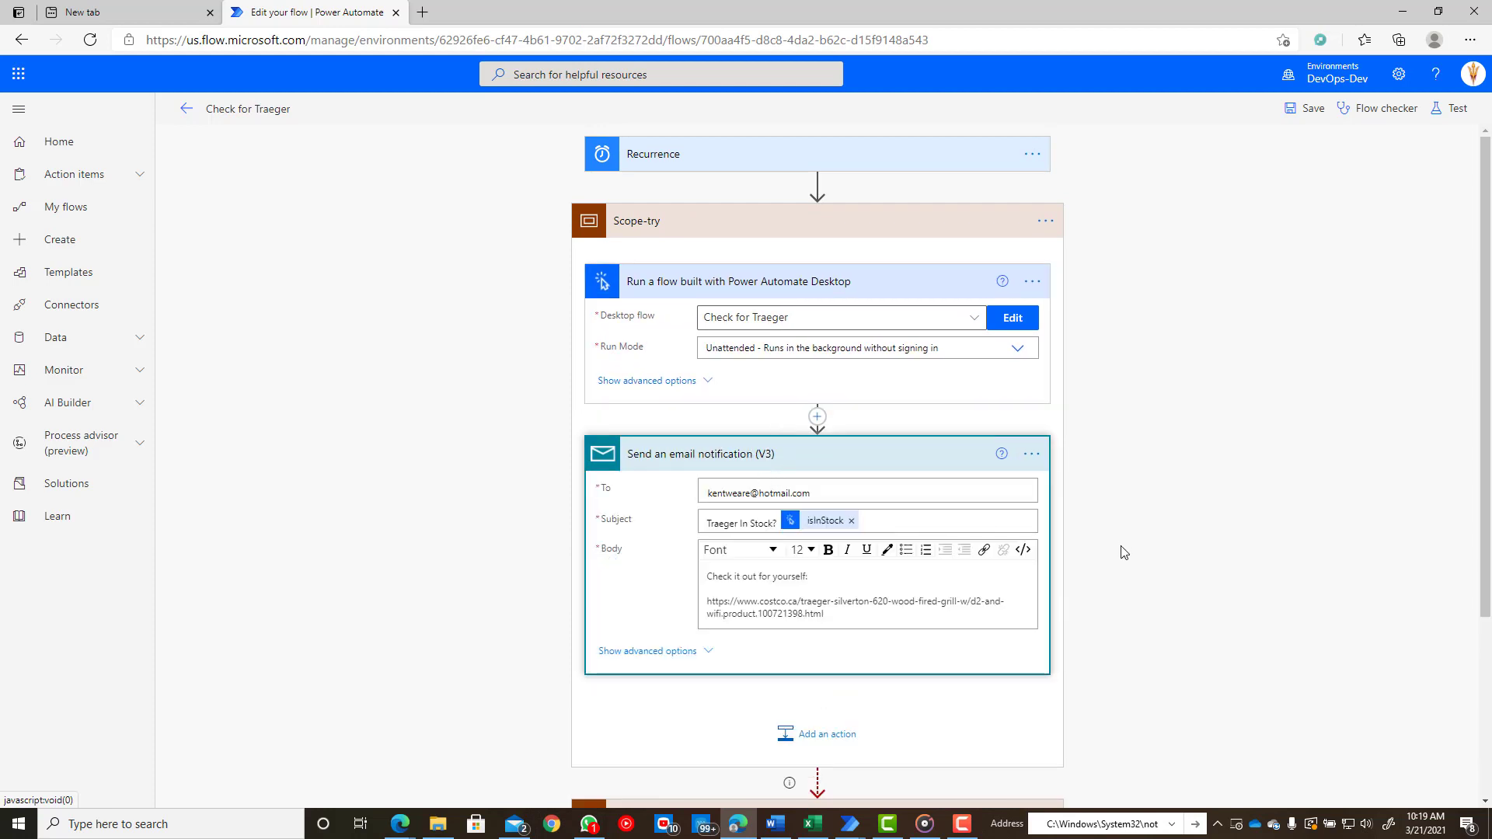
scroll(1124, 553, "down", 2)
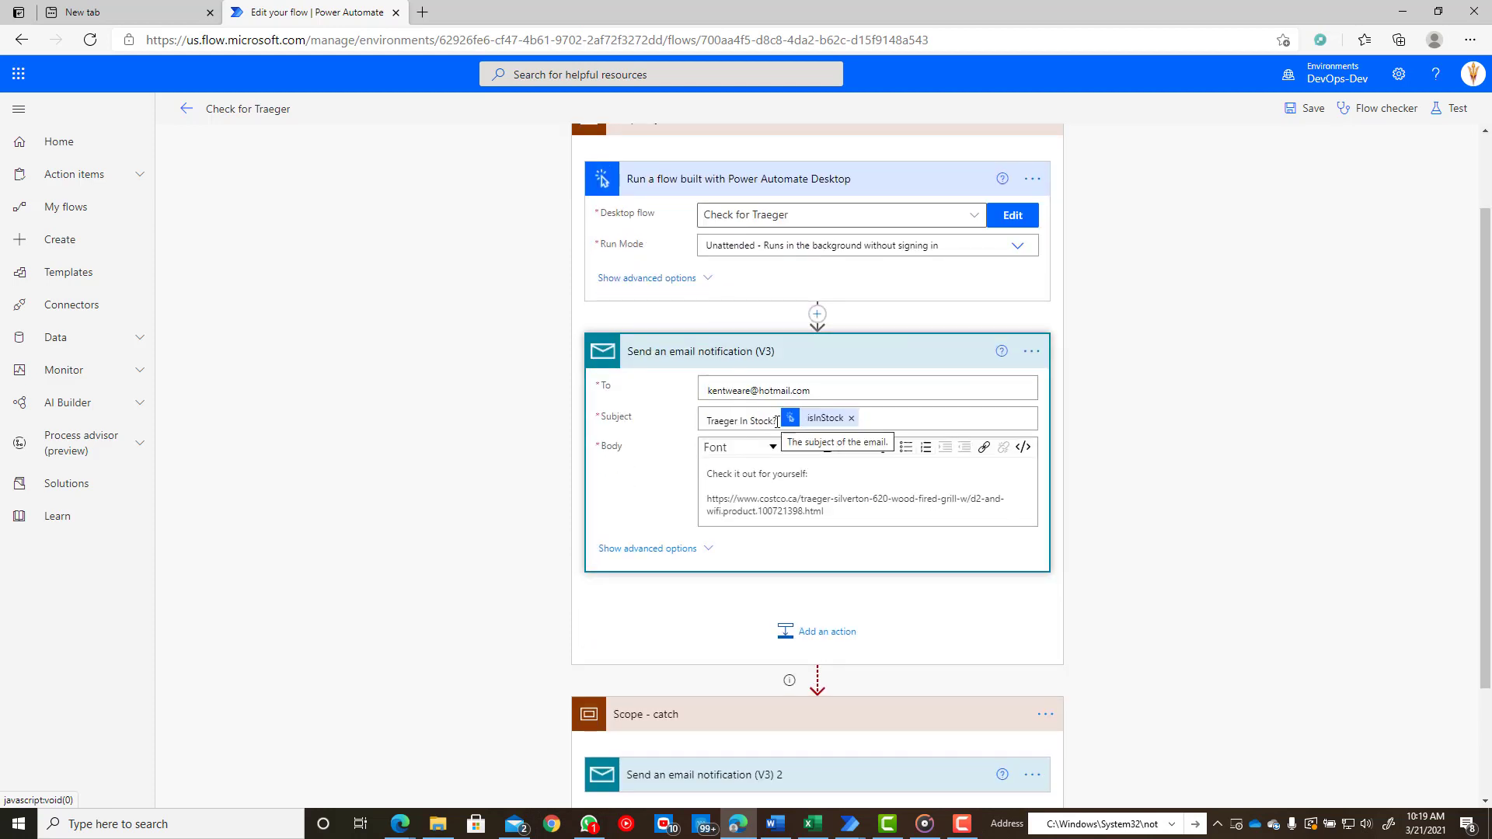
mouse_move(816, 427)
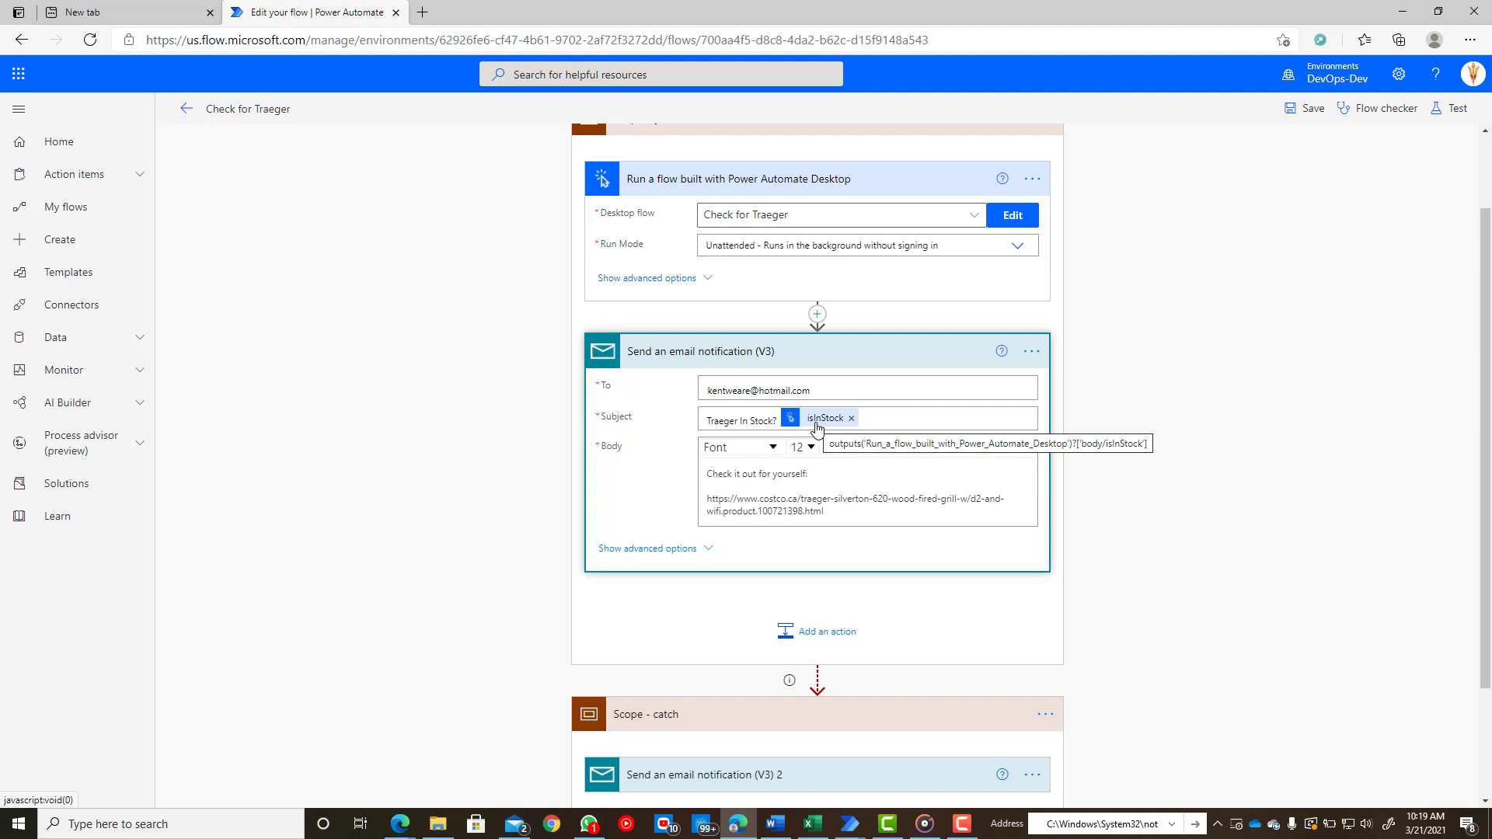
left_click(799, 502)
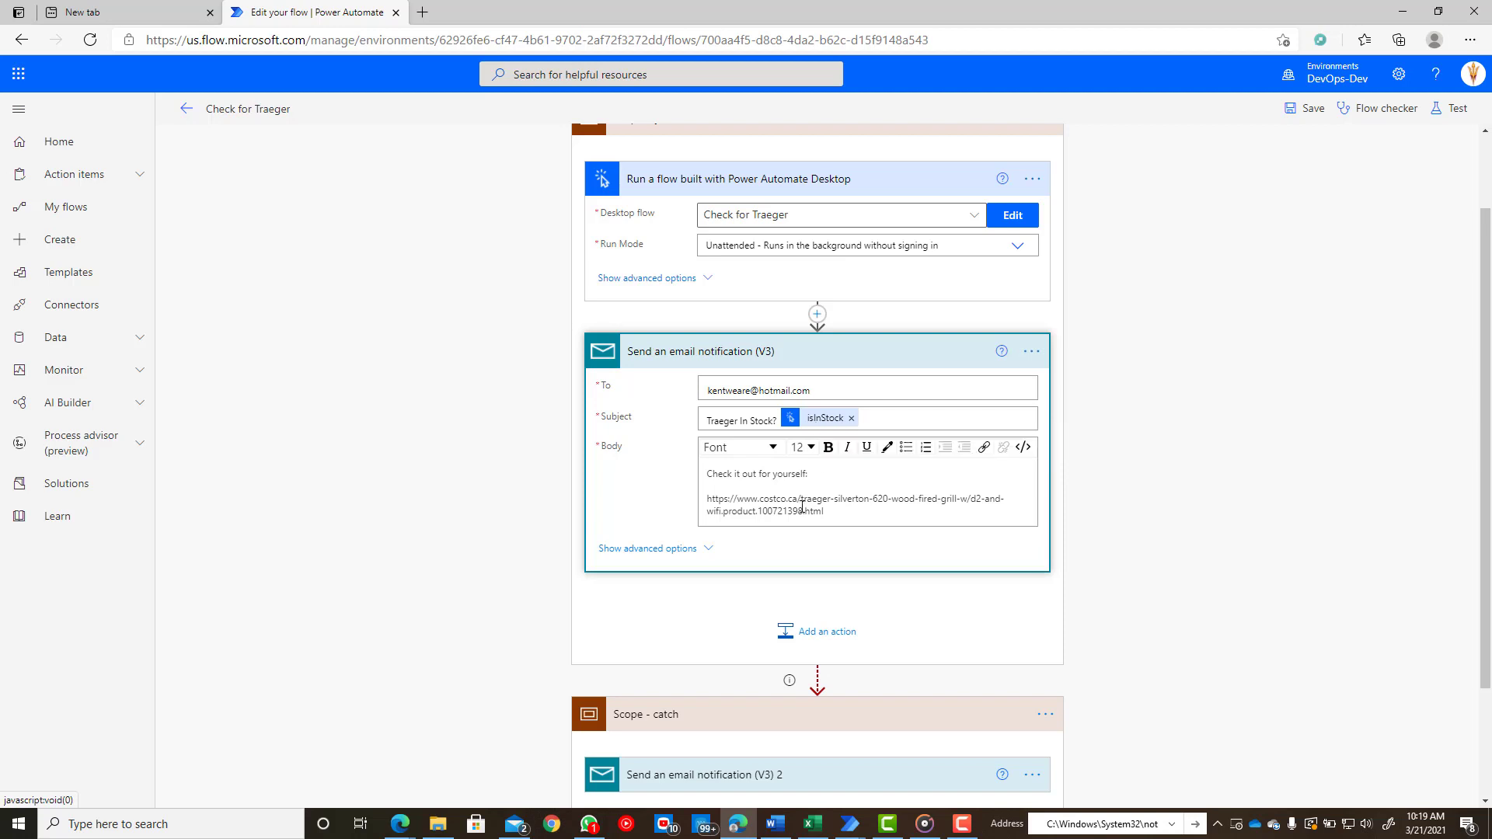
scroll(799, 502, "down", 1)
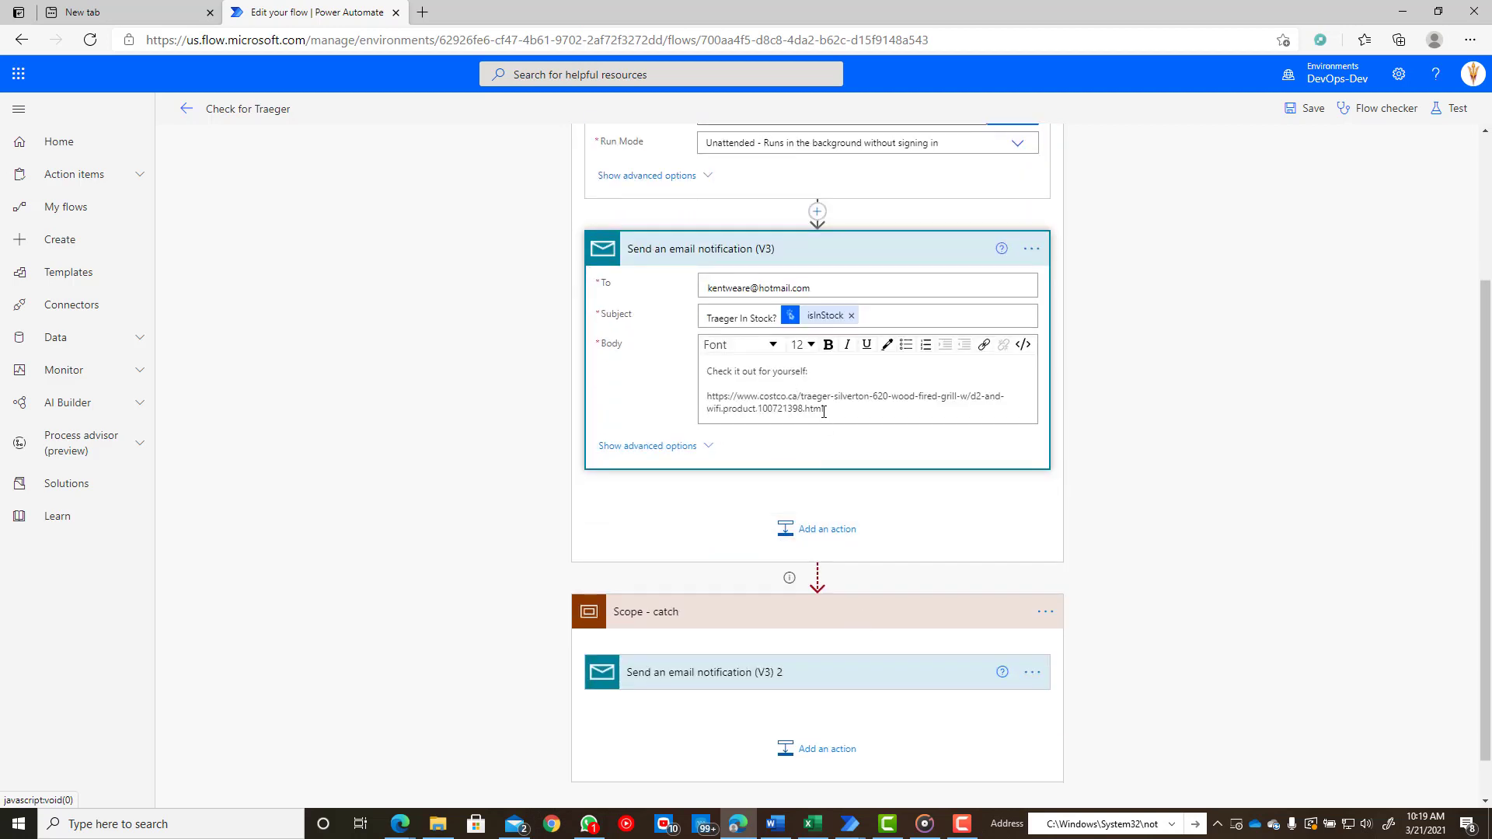
scroll(810, 482, "up", 1)
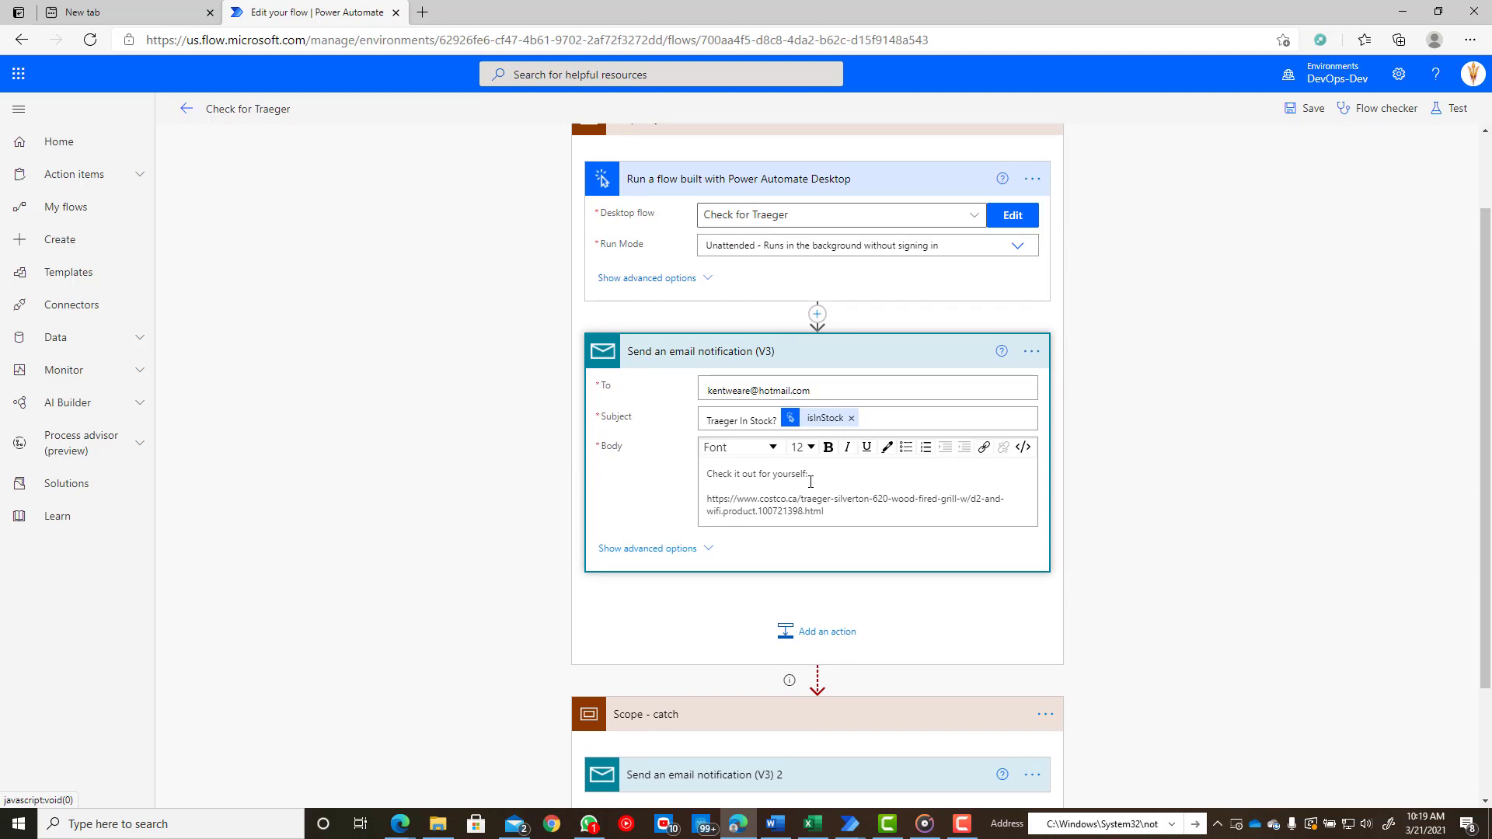
scroll(811, 482, "down", 1)
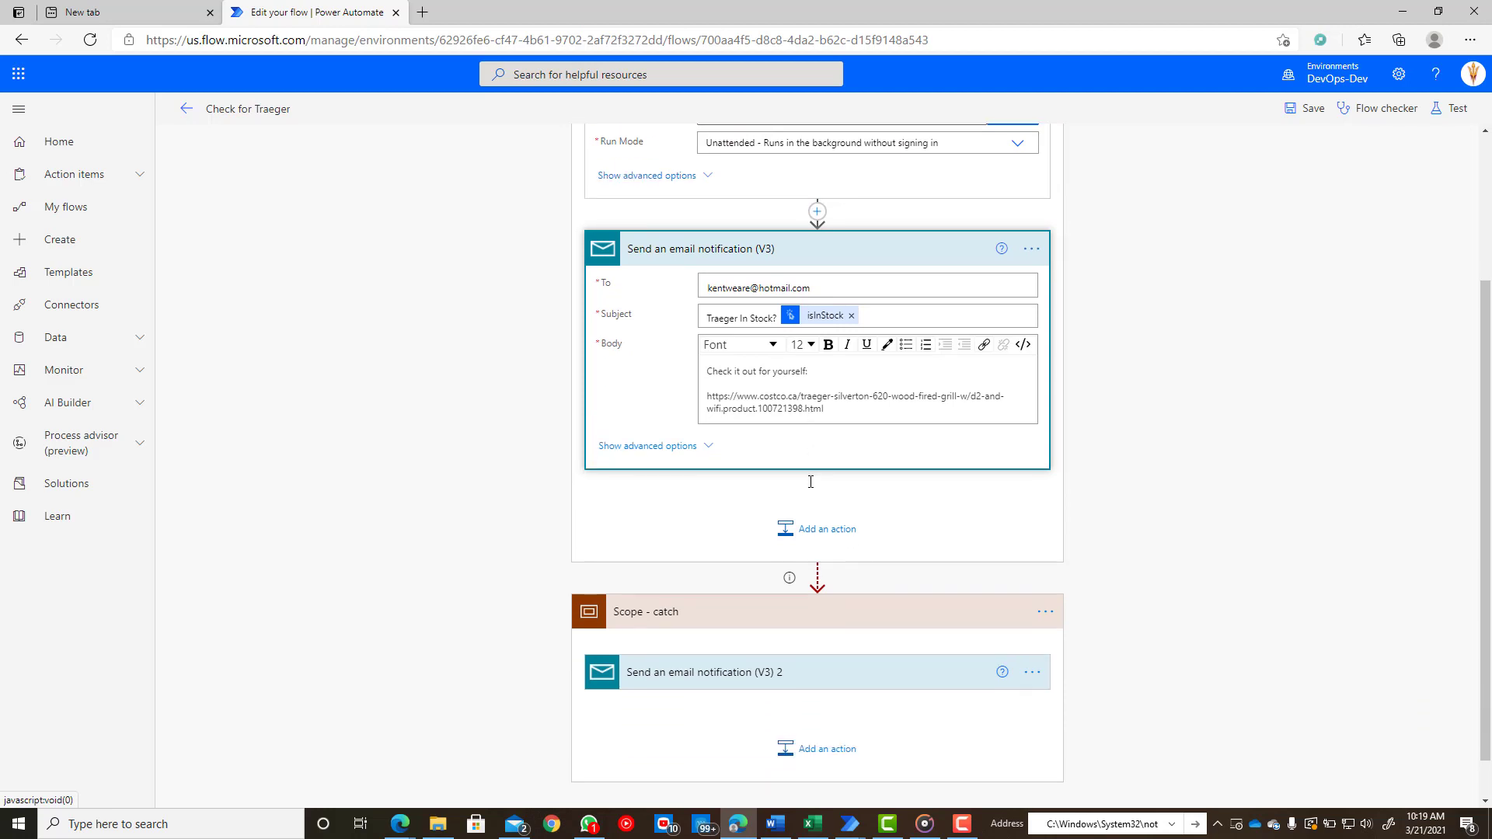
scroll(810, 482, "up", 3)
scroll(729, 554, "down", 3)
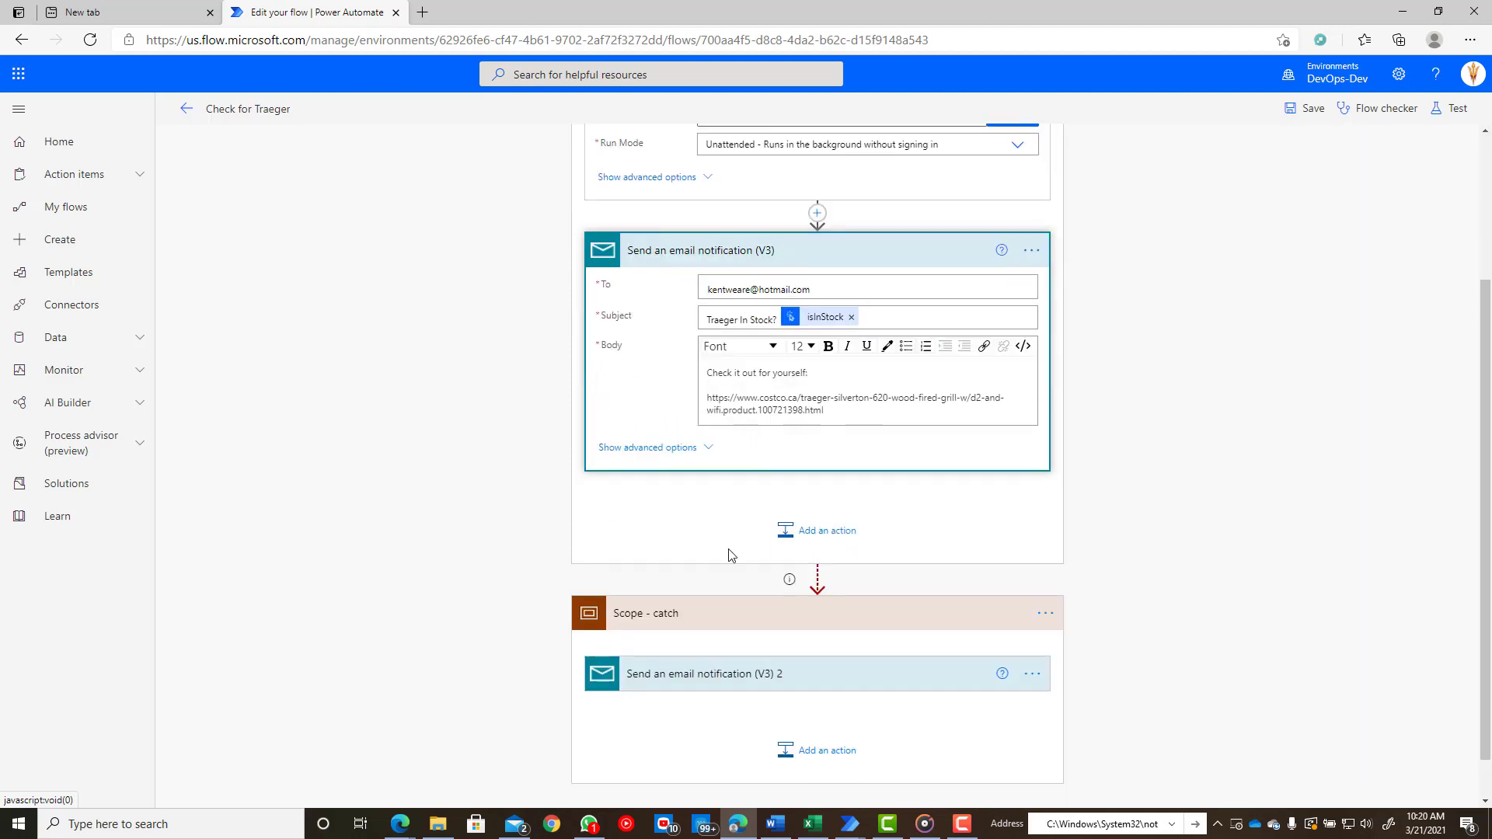
Expand the Send an email notification (V3) 2 action in Scope - catch and review it alongside the Scope-try actions
left_click(690, 675)
scroll(753, 408, "up", 1)
scroll(754, 408, "up", 1)
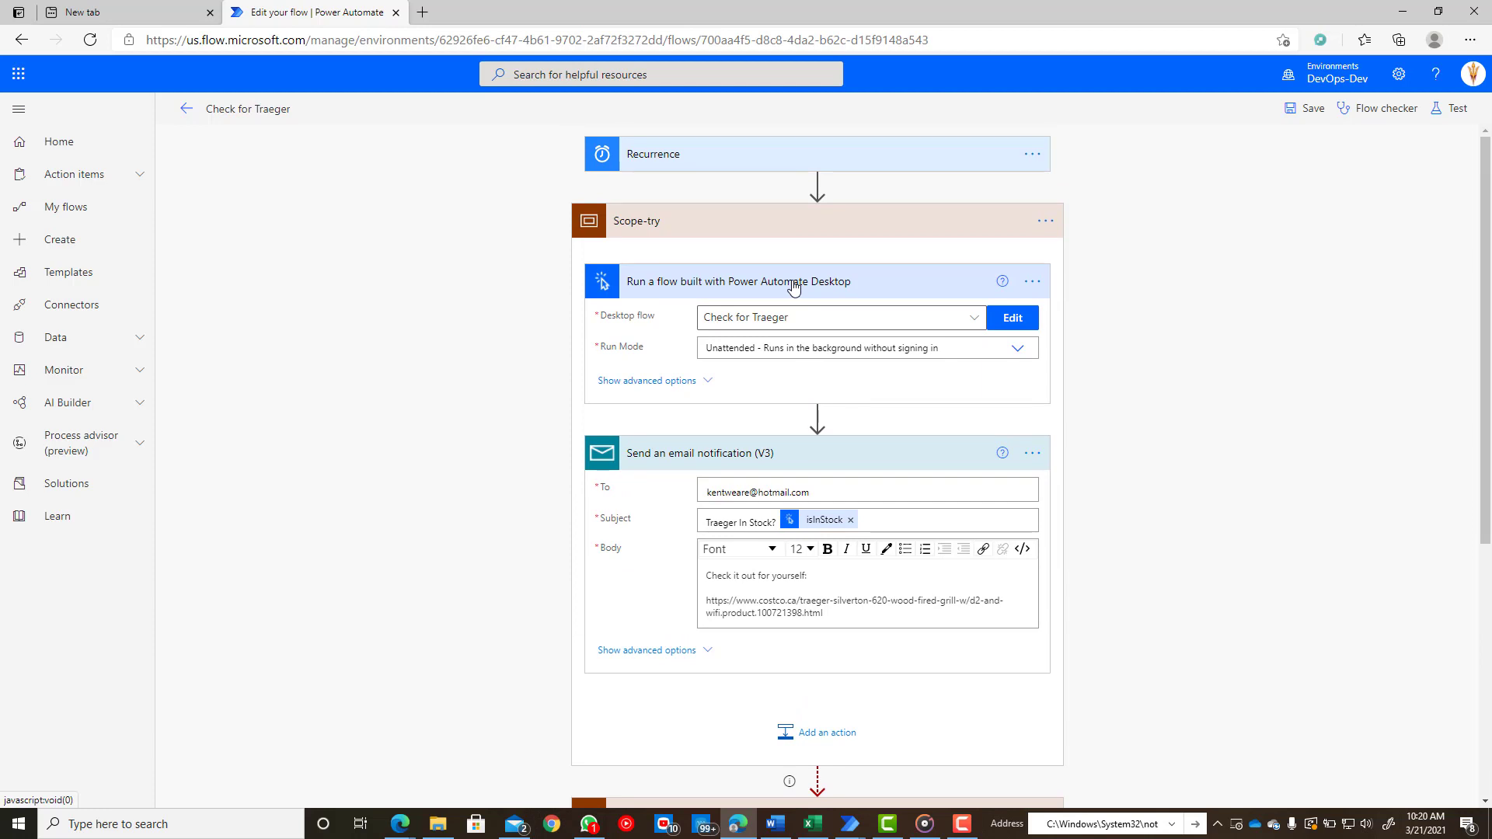
scroll(793, 287, "down", 2)
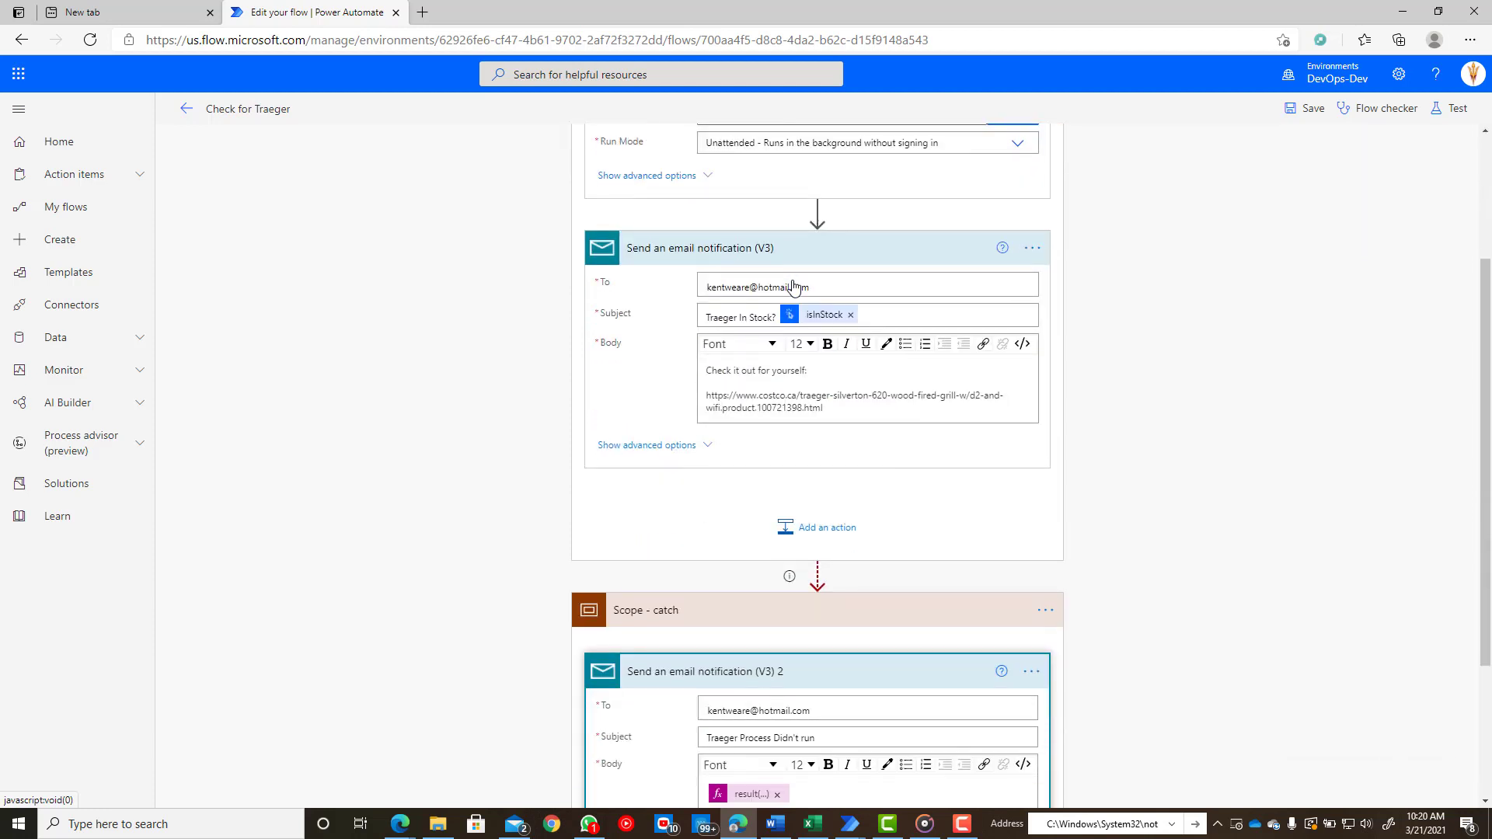
scroll(794, 287, "up", 2)
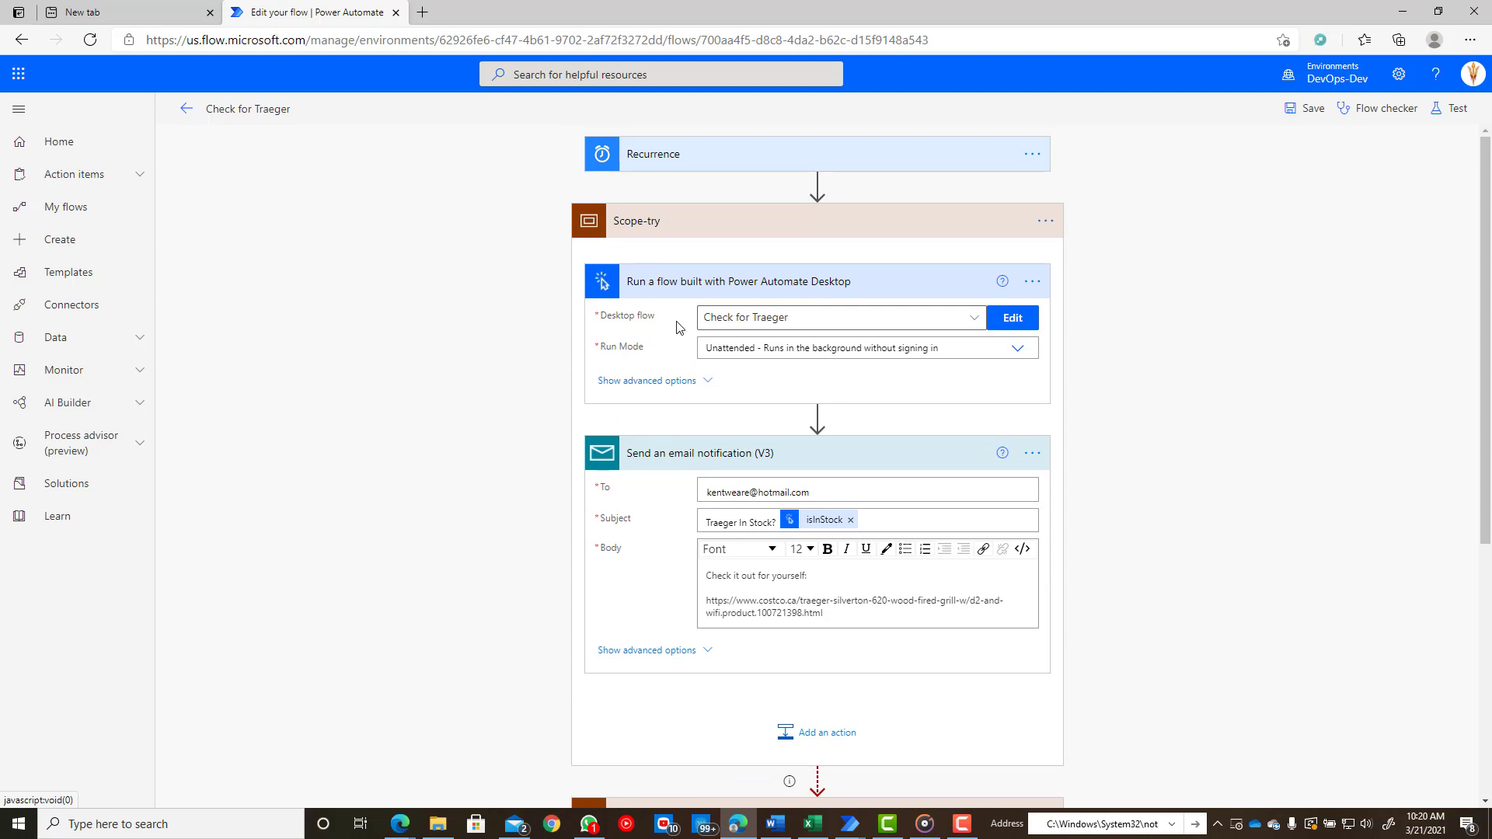
scroll(718, 287, "down", 4)
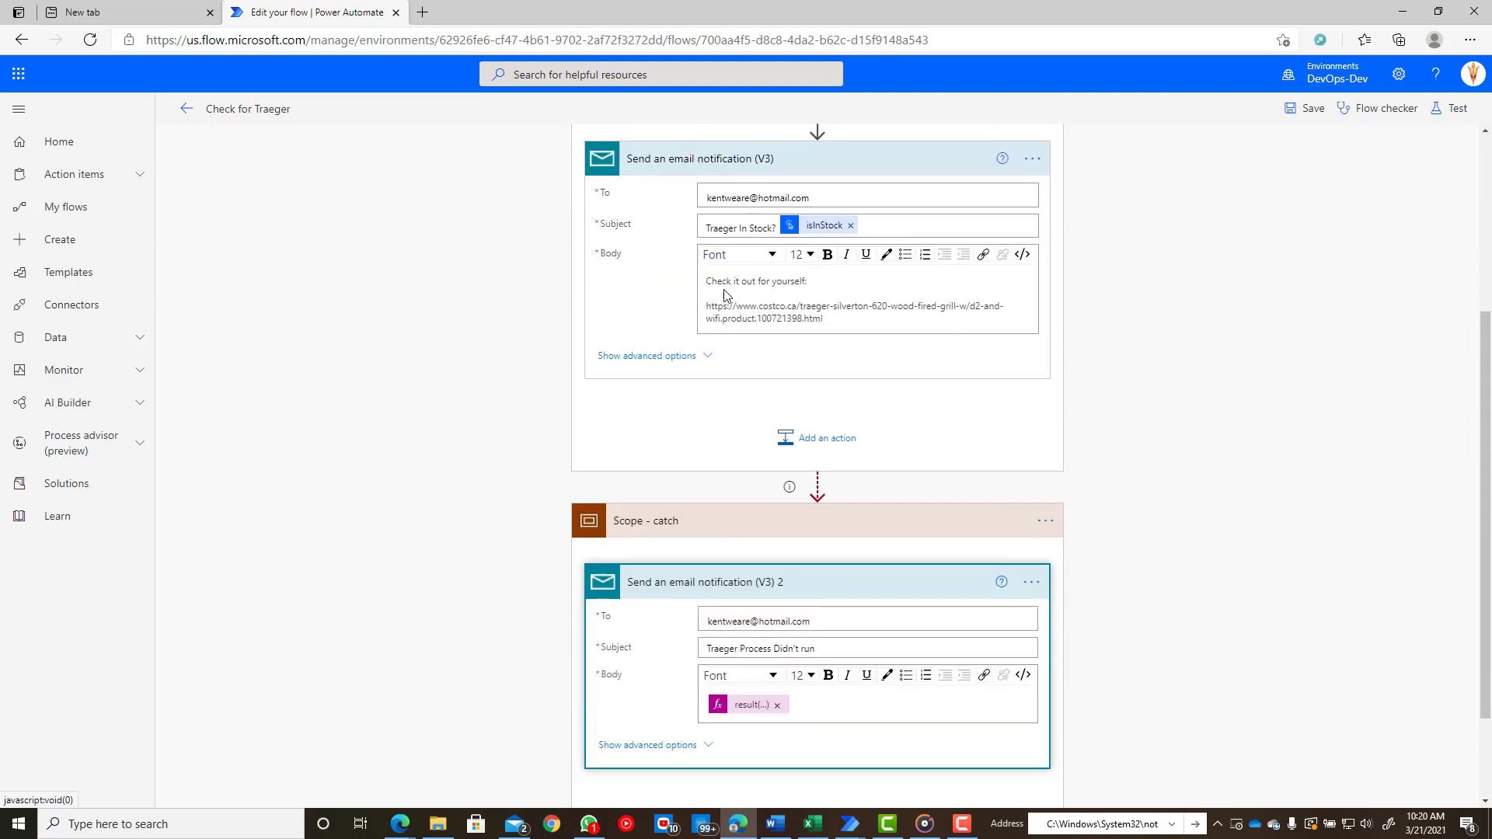
Check the run-after conditions of Scope - catch without changing them, and inspect the result expression in its email body
left_click(1046, 404)
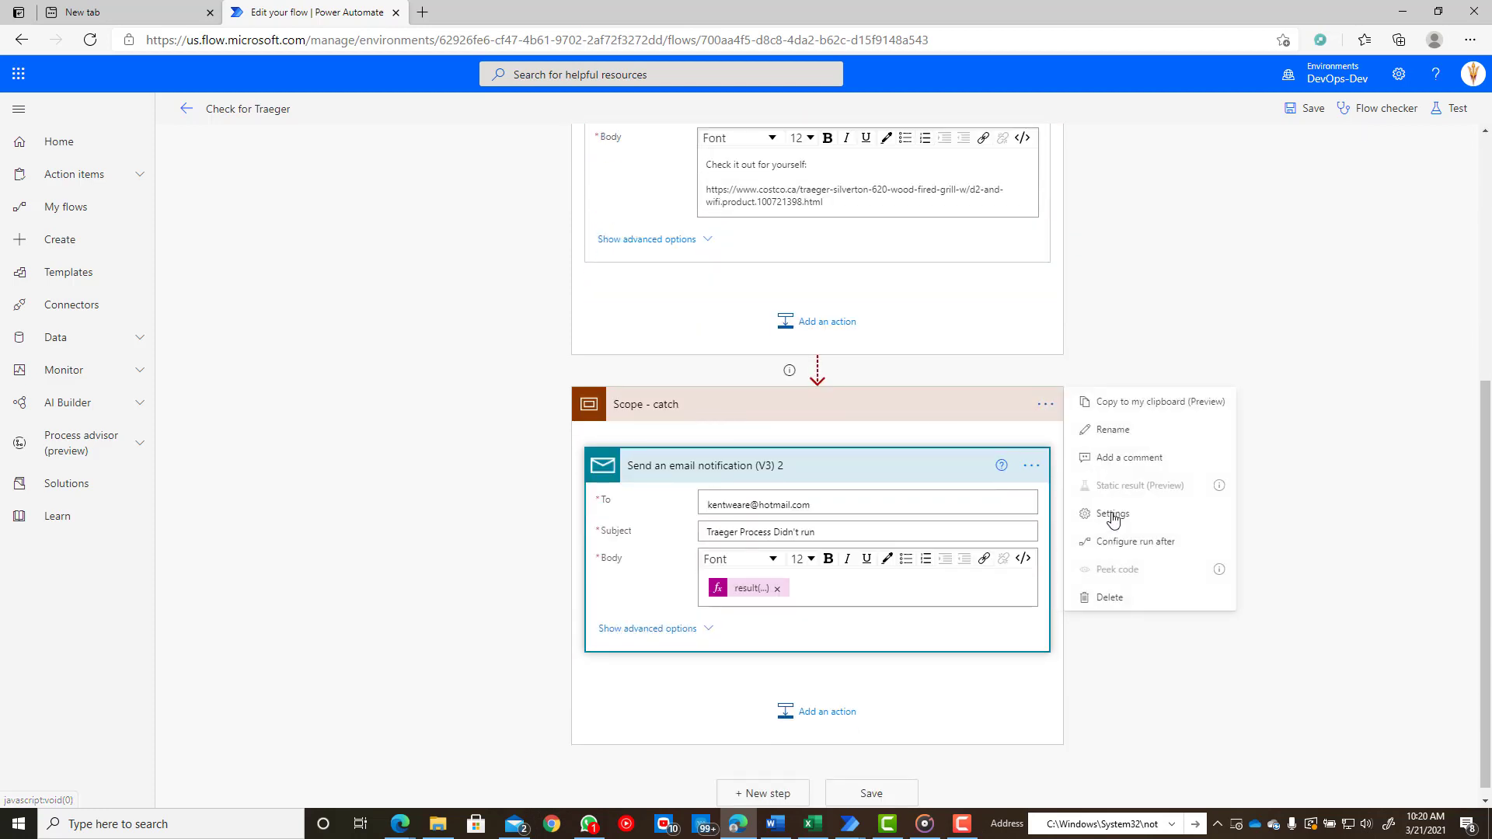
left_click(1144, 539)
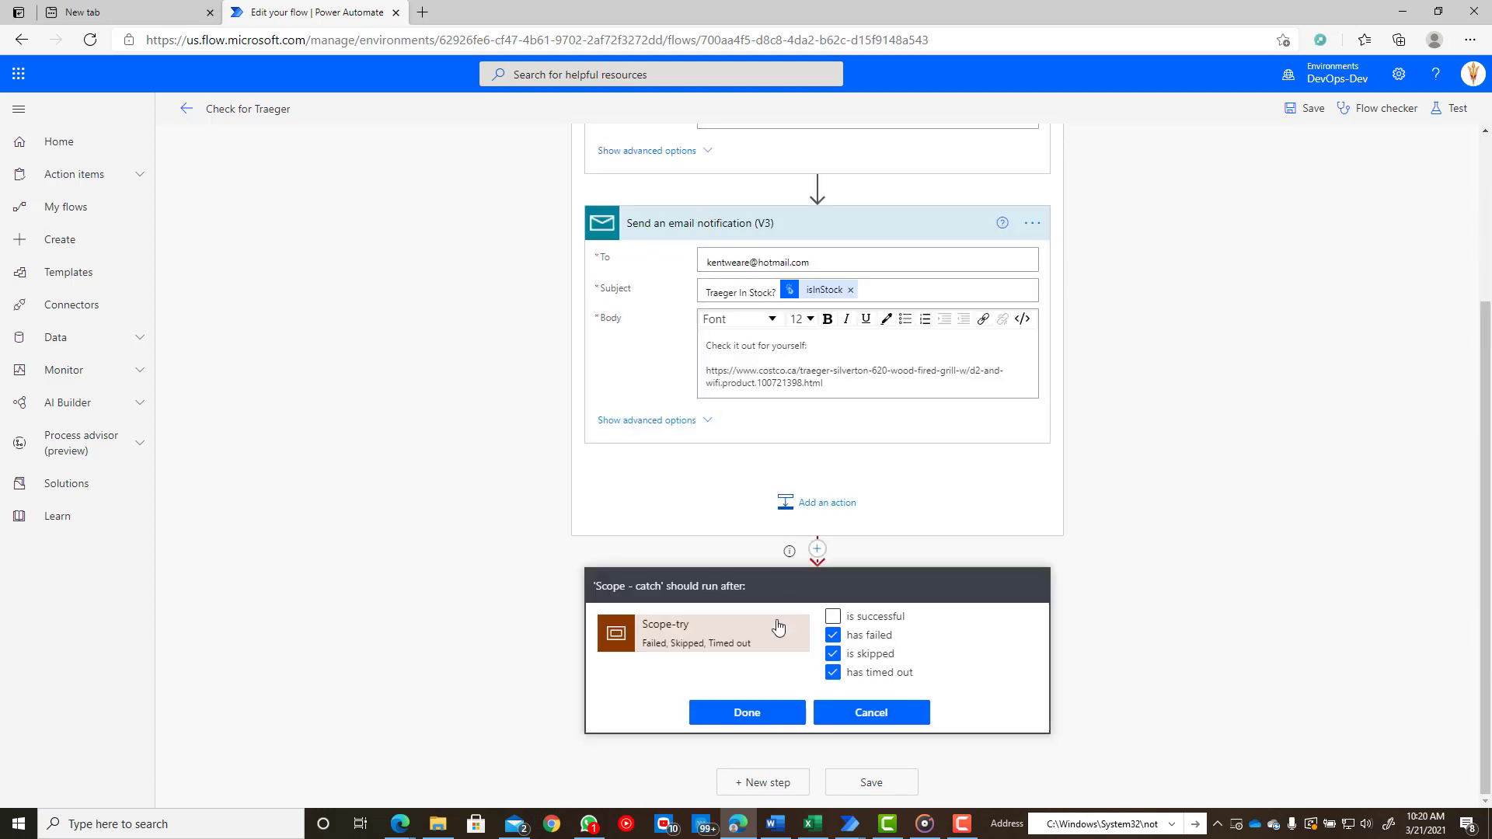
left_click(876, 712)
scroll(1083, 657, "down", 2)
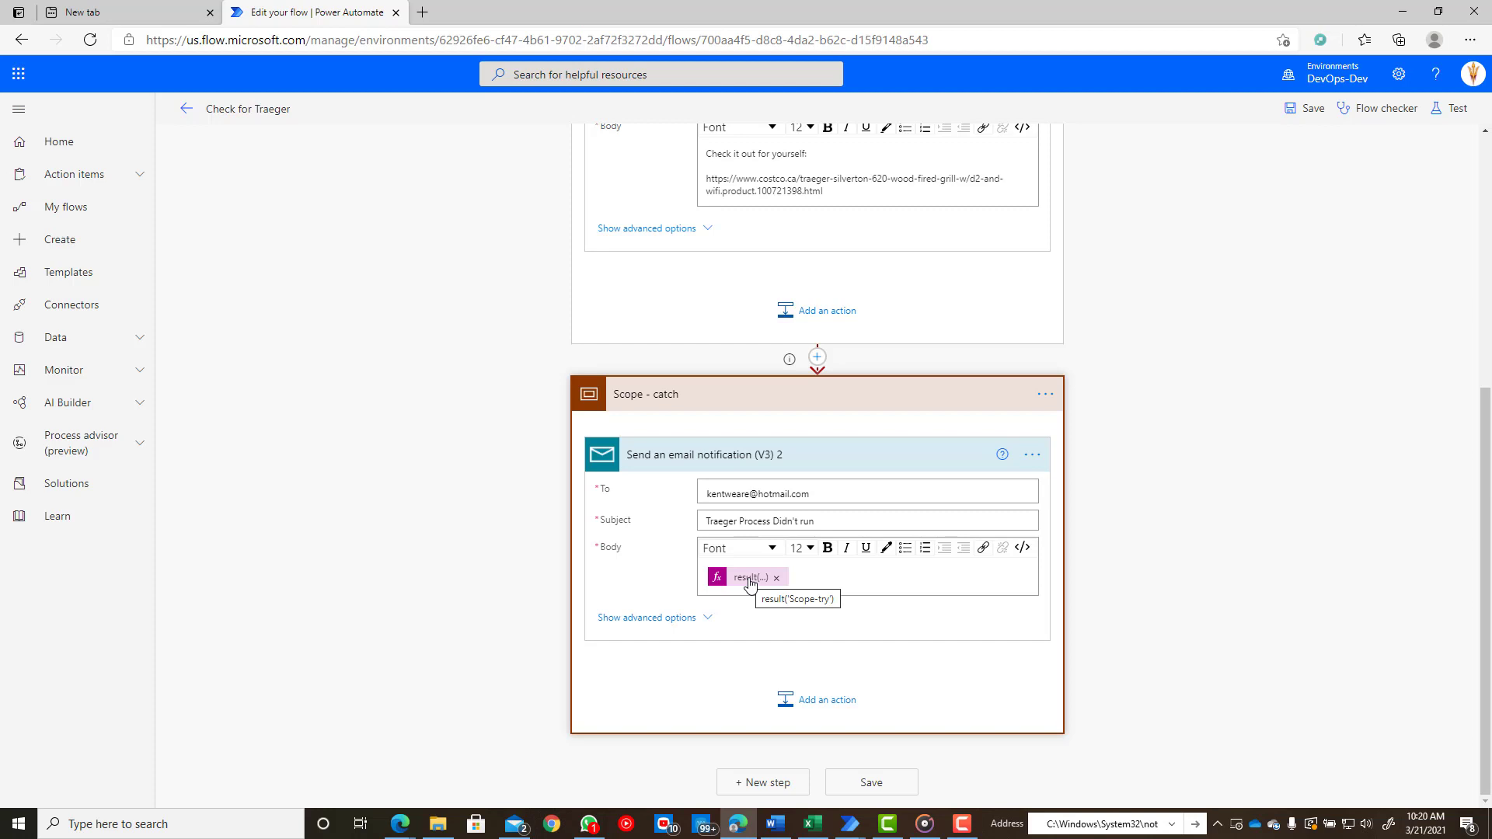
Test the Check for Traeger cloud flow manually and open its run page
scroll(750, 583, "up", 4)
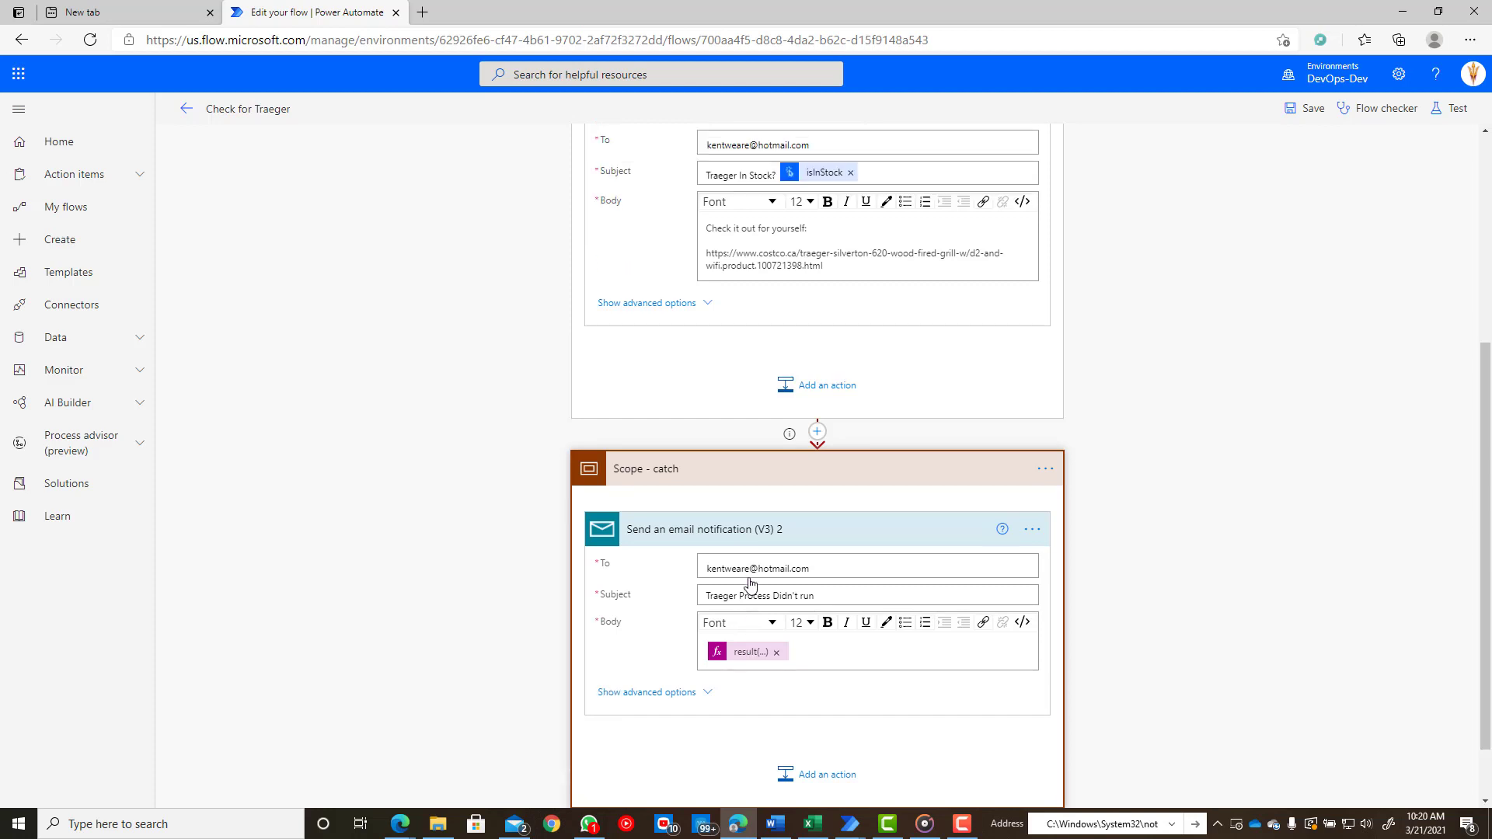
scroll(1088, 326, "up", 2)
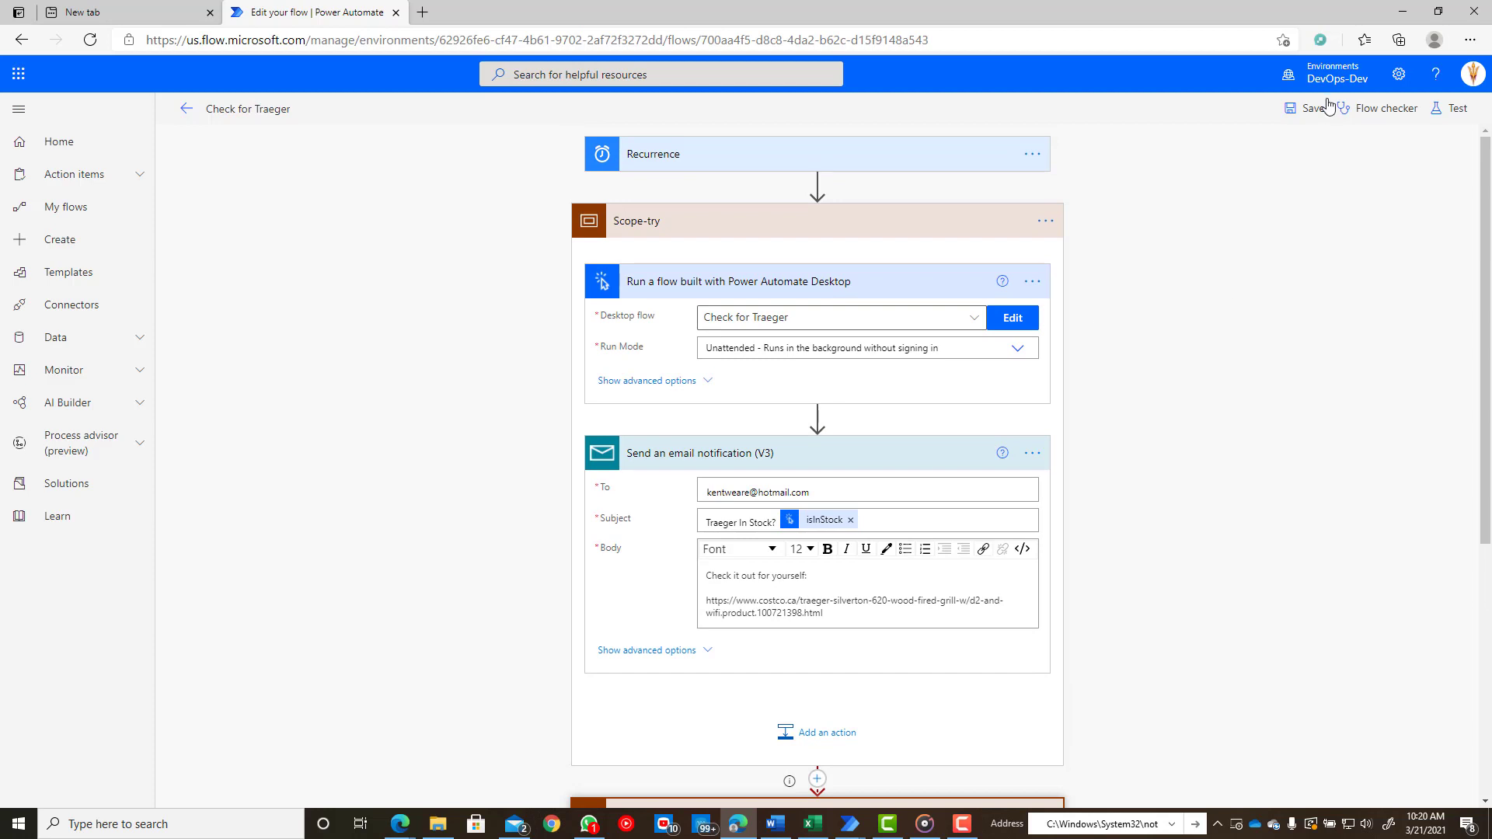
left_click(1438, 109)
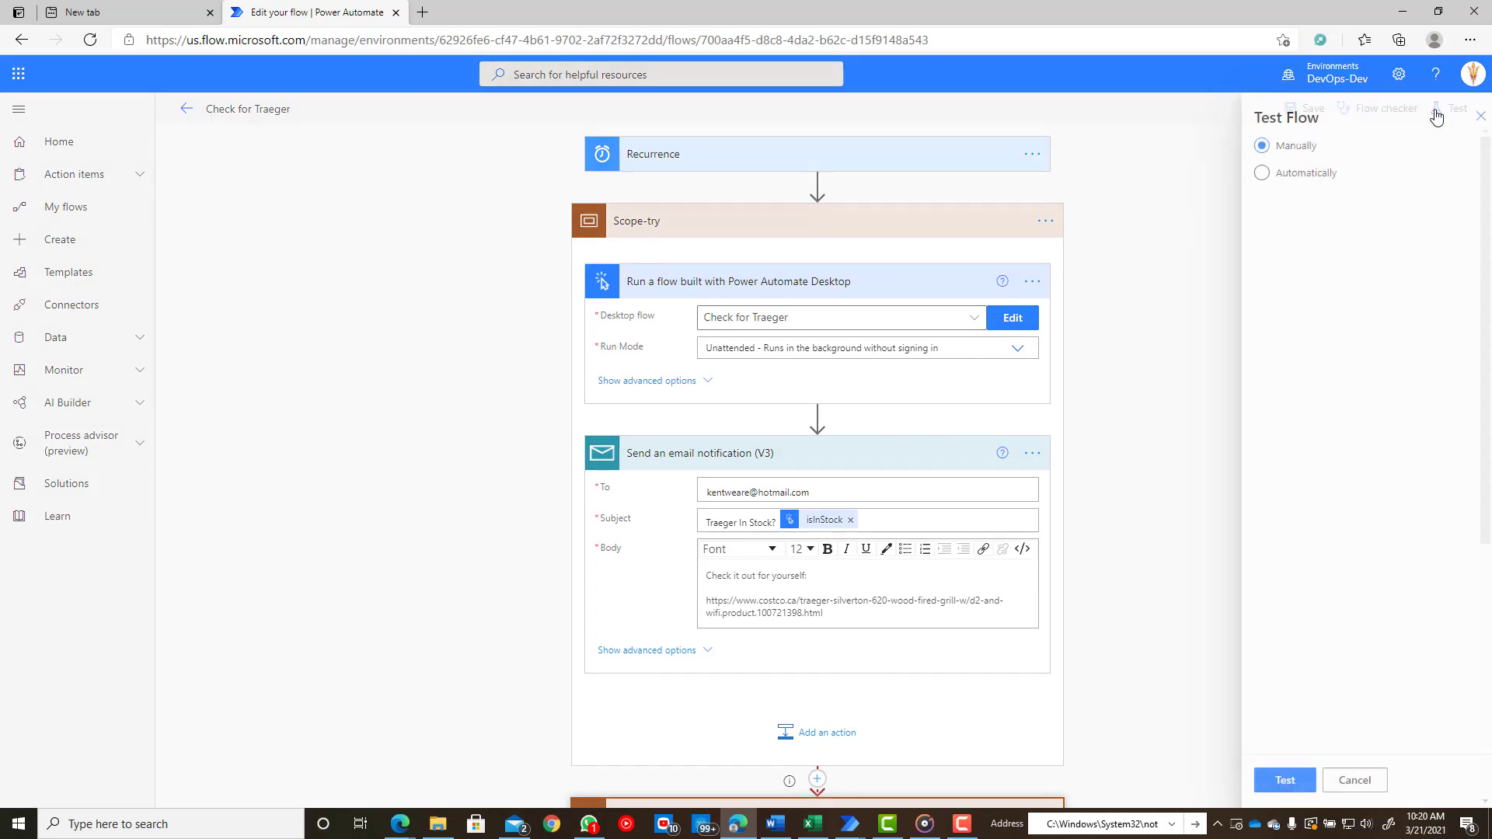
left_click(1269, 782)
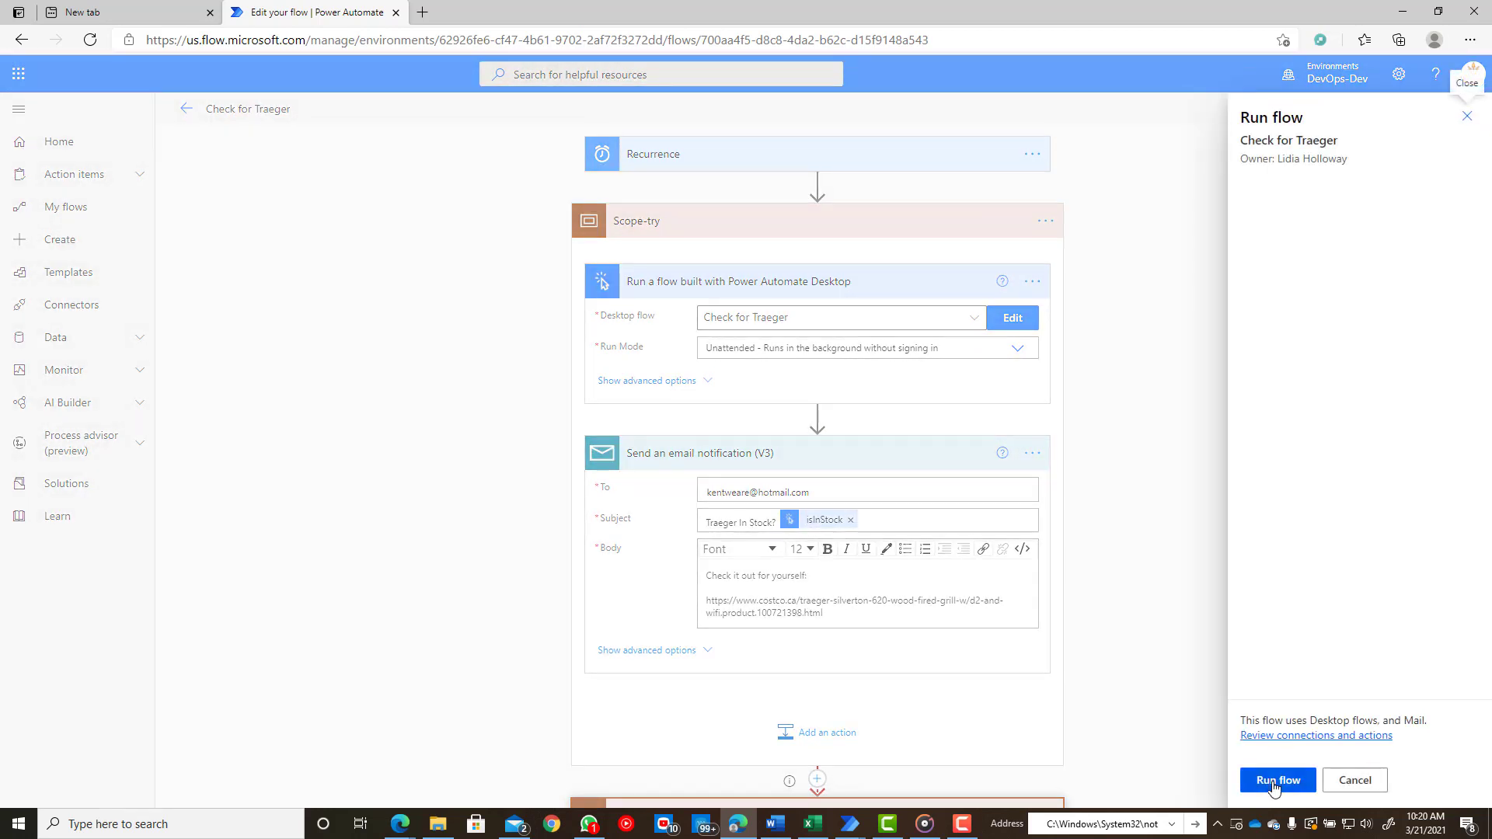
left_click(1273, 786)
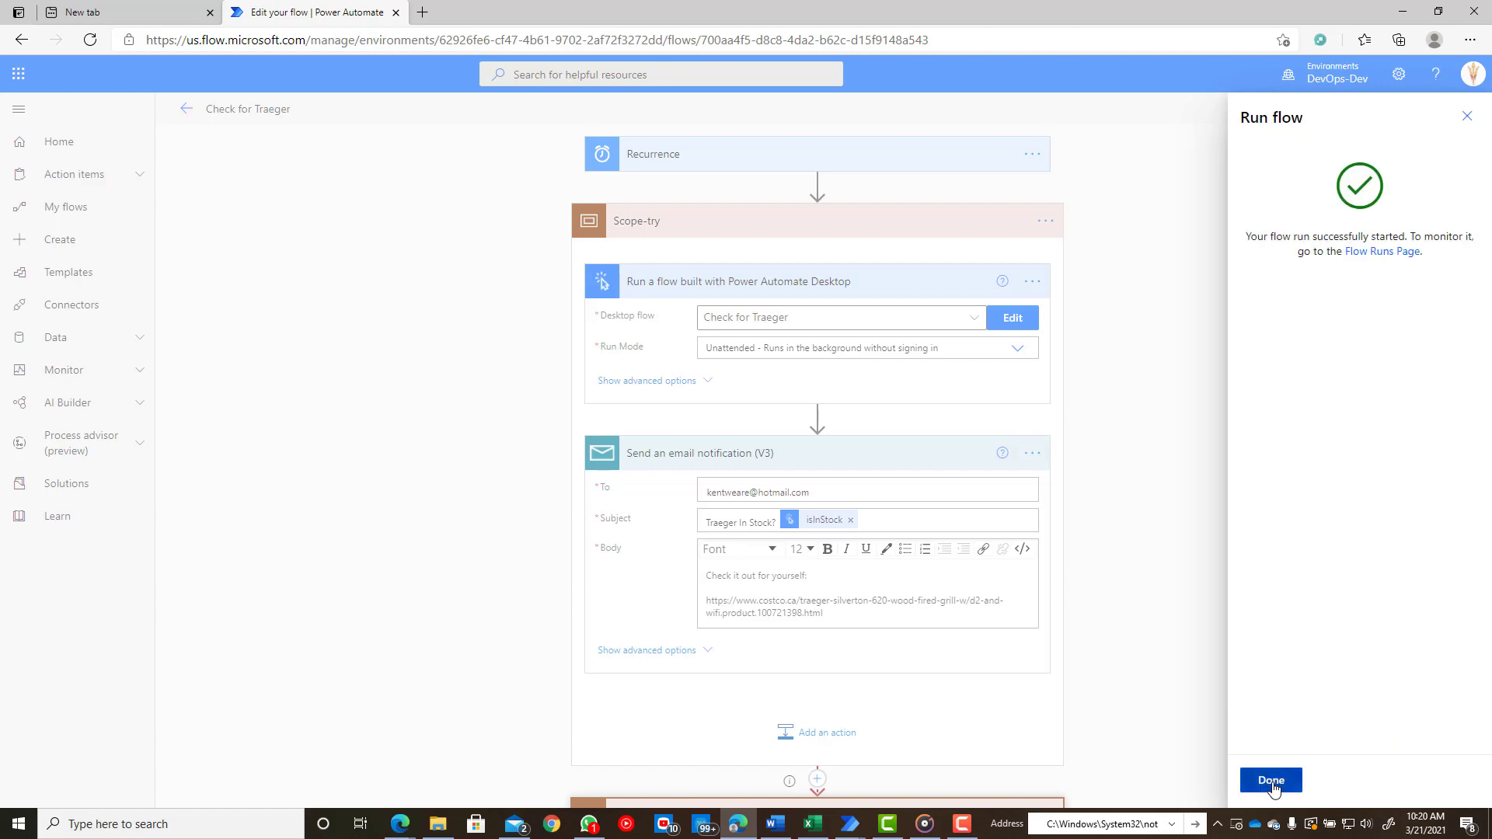
left_click(1272, 781)
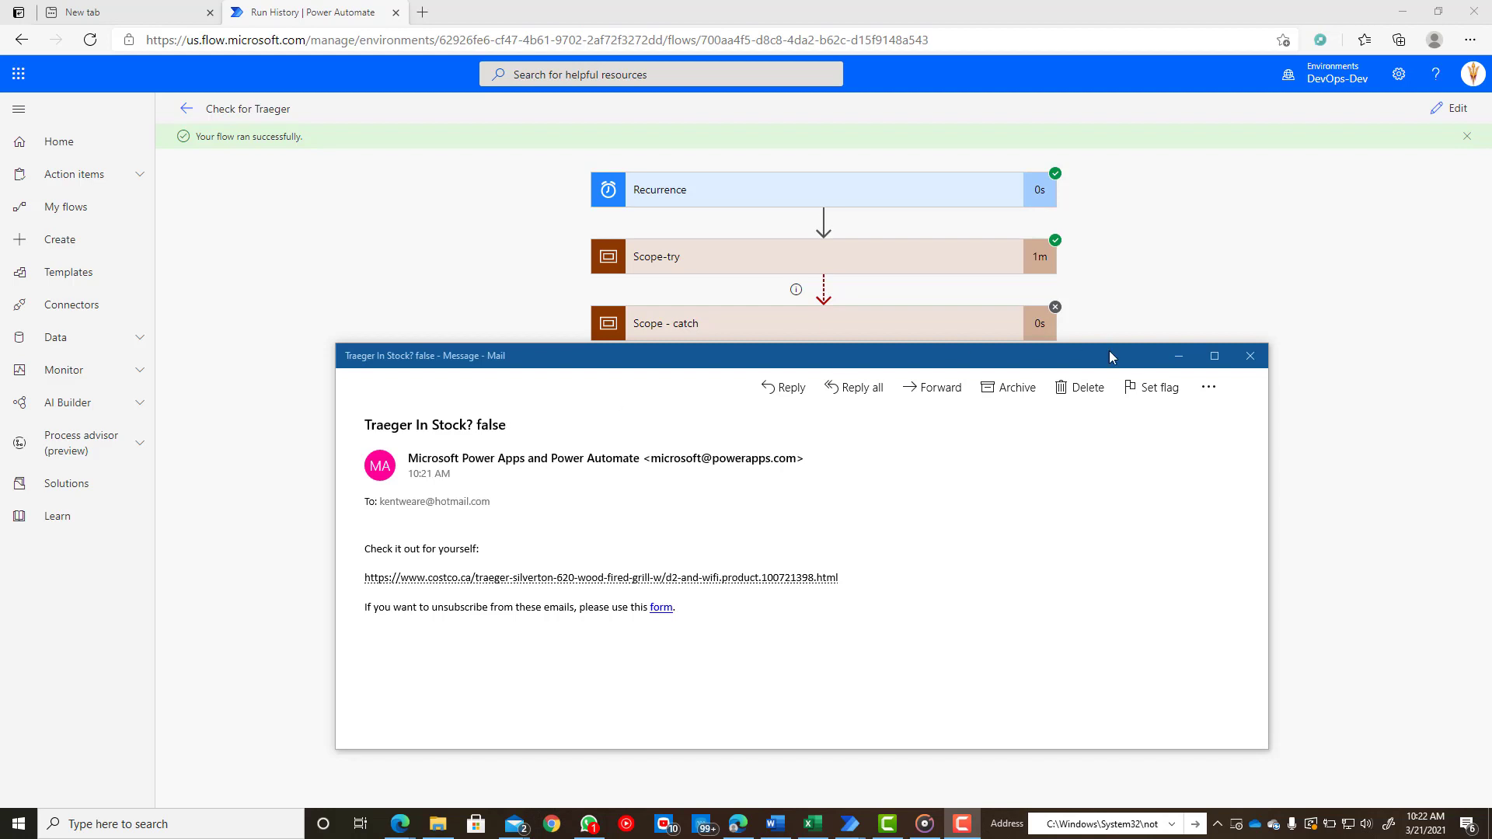
Close the notification email and examine the inputs and outputs of the desktop flow and email actions in the run's Scope-try
left_click(1250, 355)
left_click(823, 261)
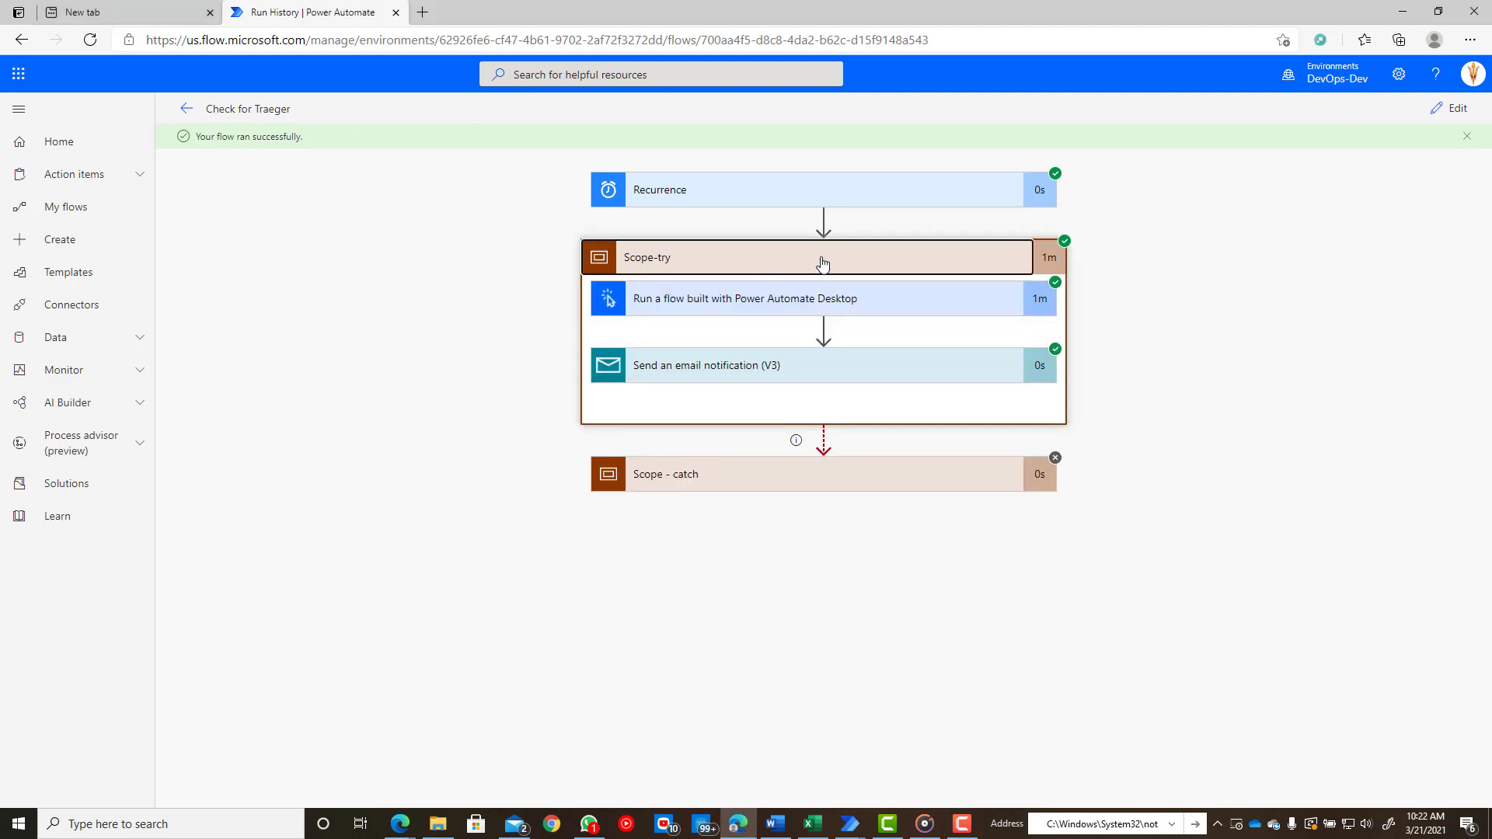
left_click(765, 306)
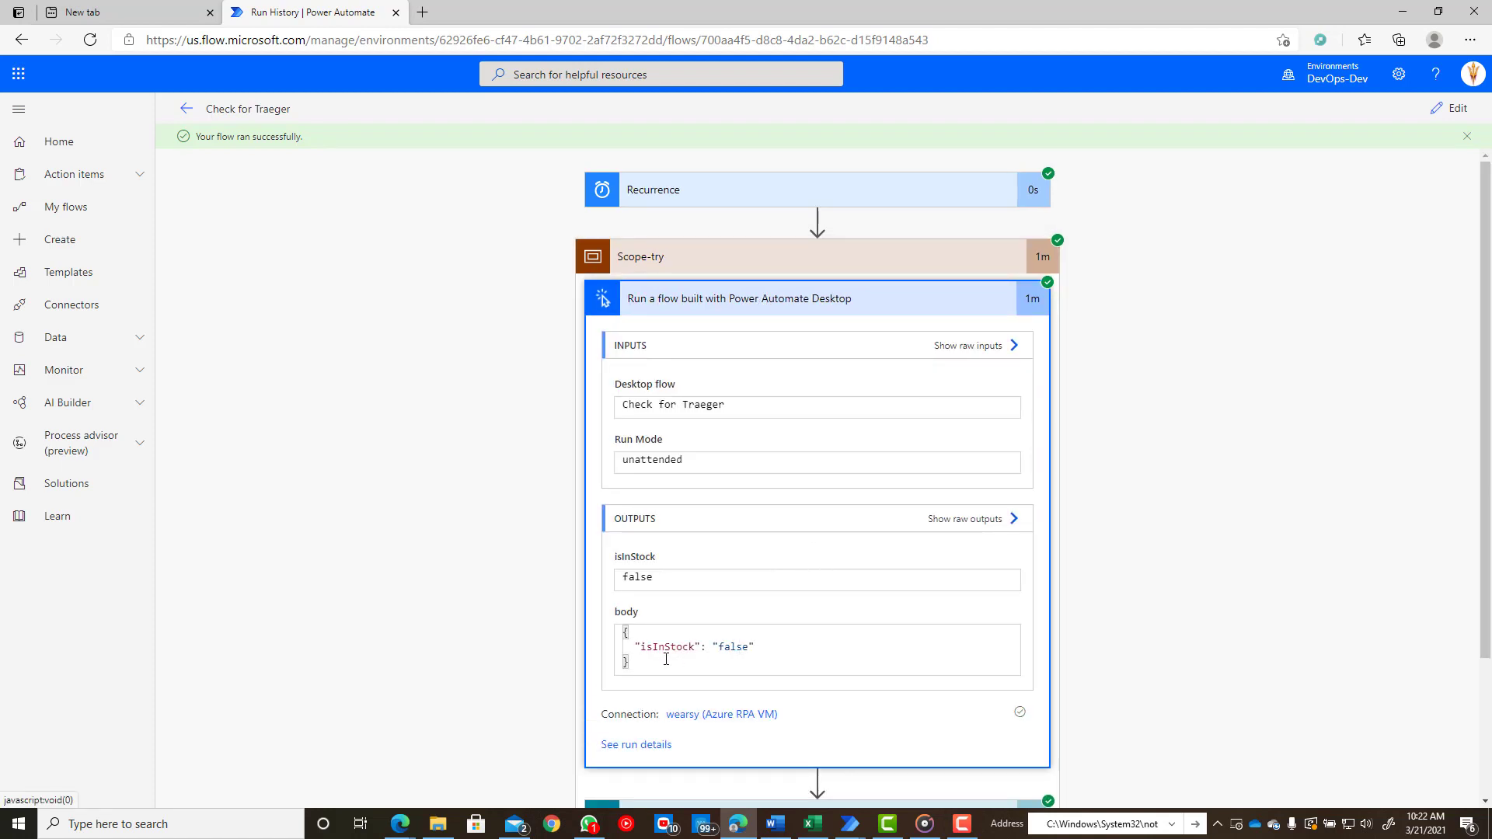
scroll(660, 645, "down", 1)
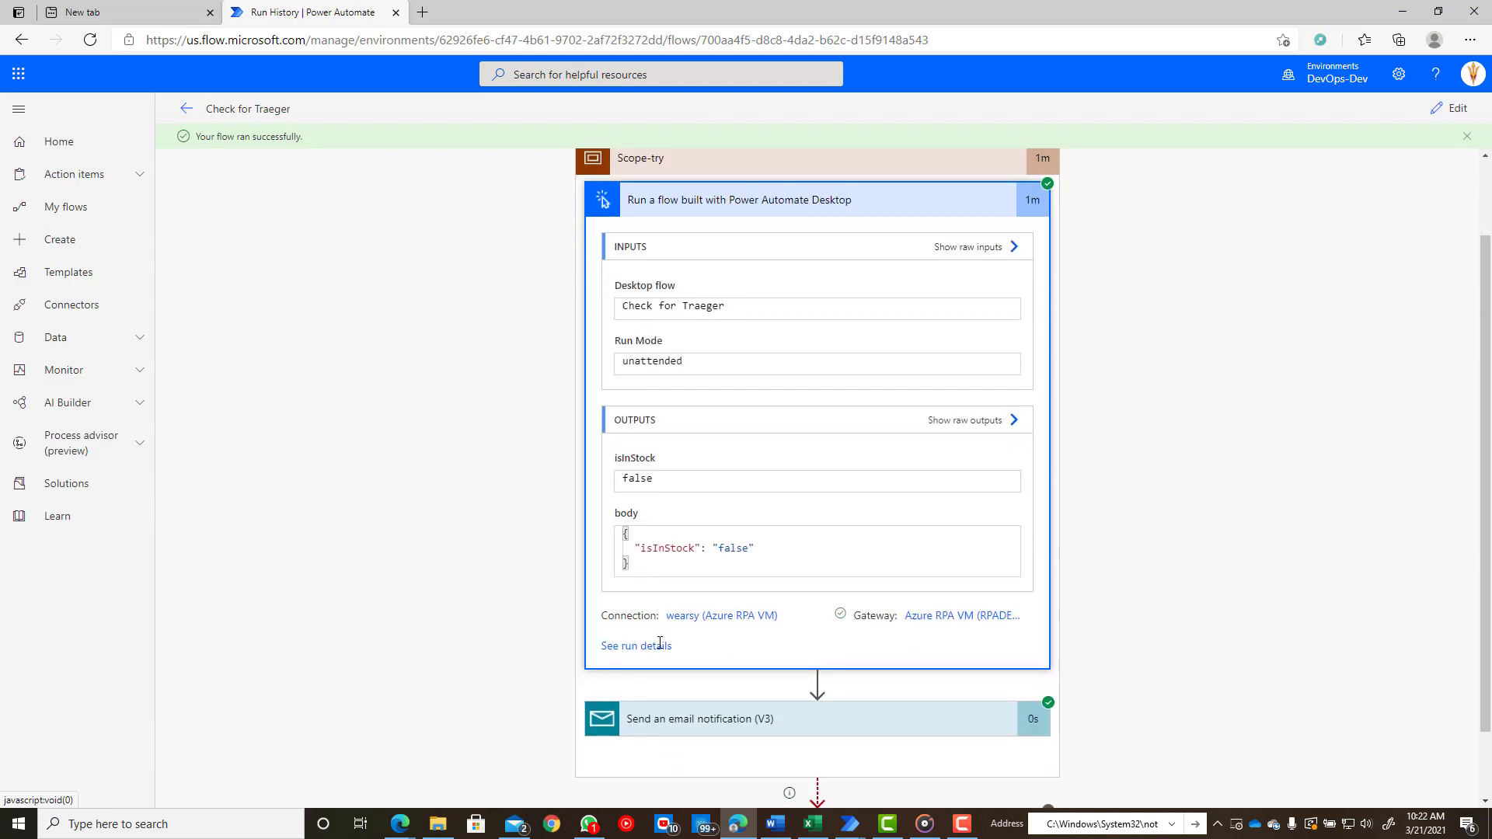
left_click(767, 206)
left_click(706, 365)
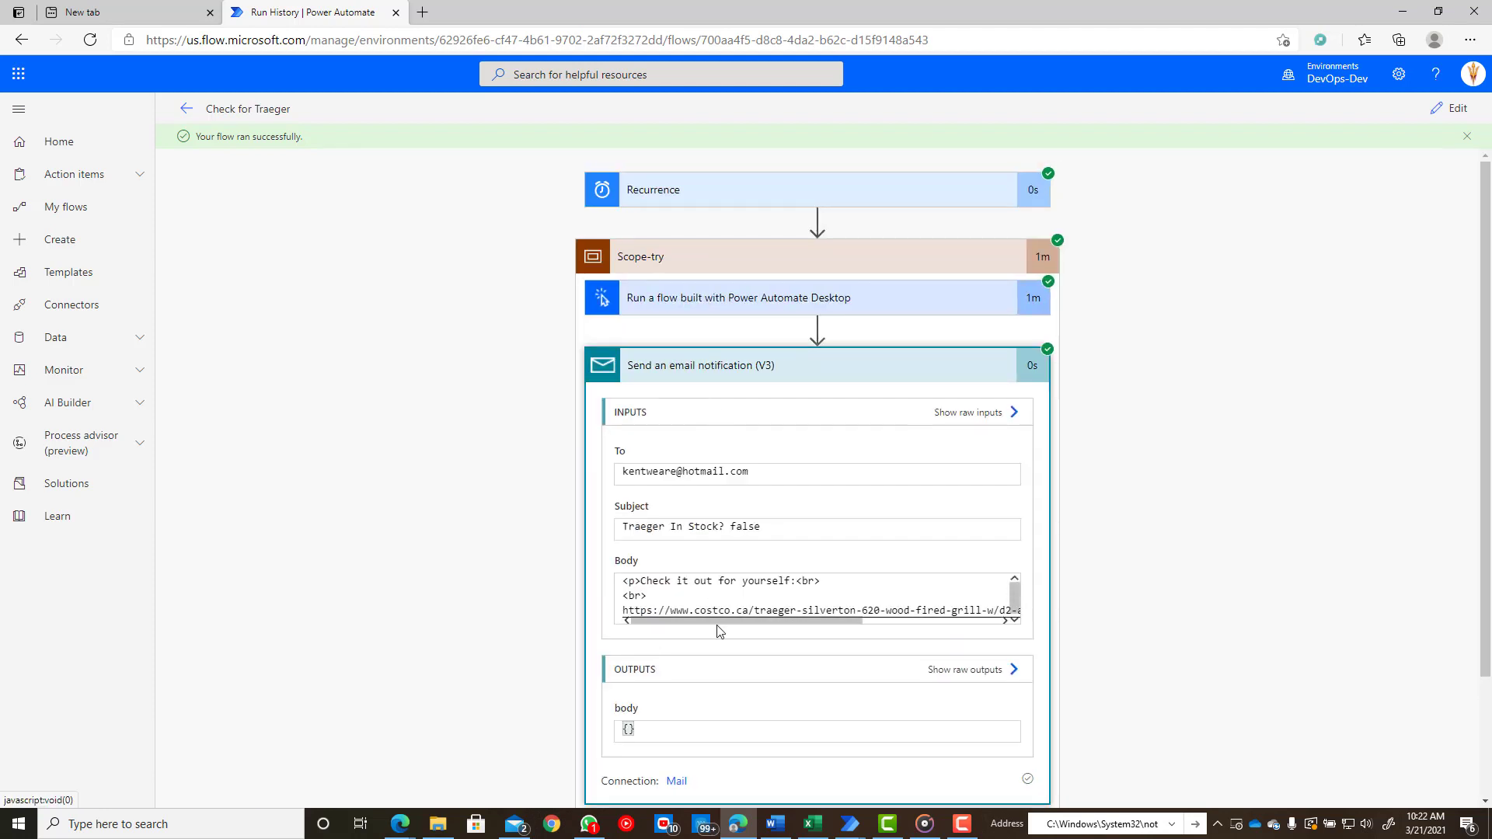
left_click_drag(759, 621, 794, 628)
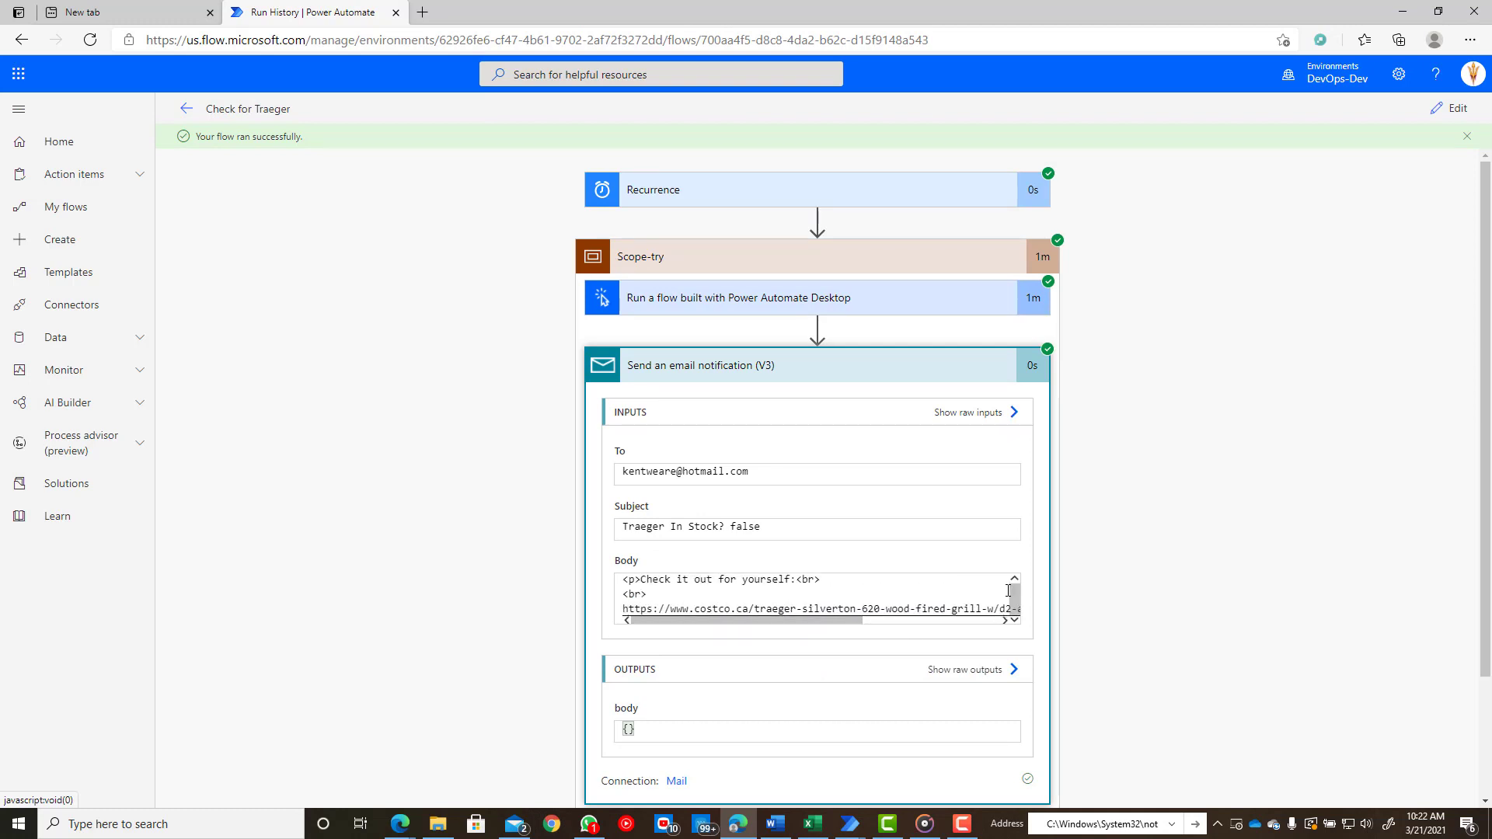